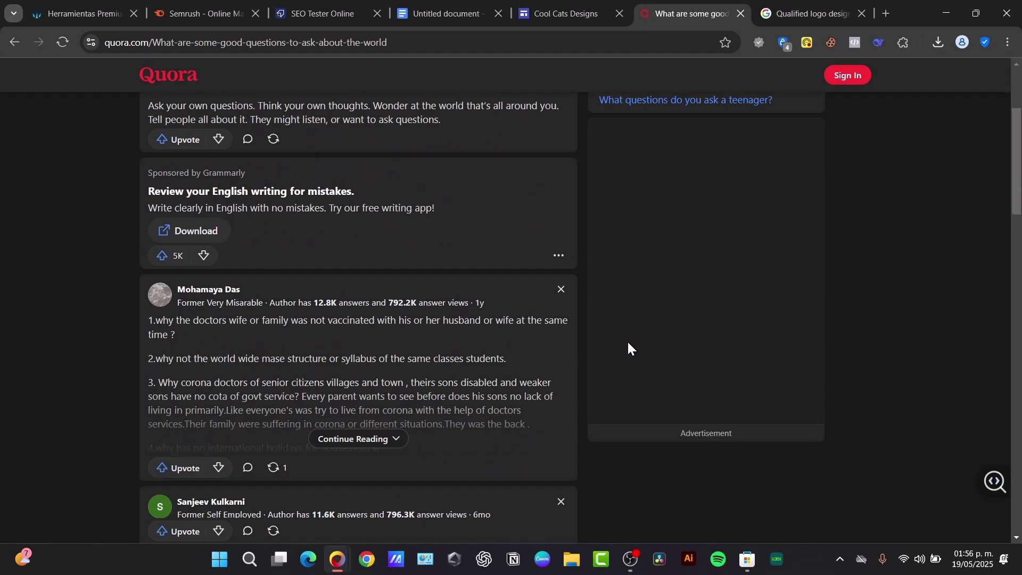
scroll(629, 345, "down", 10)
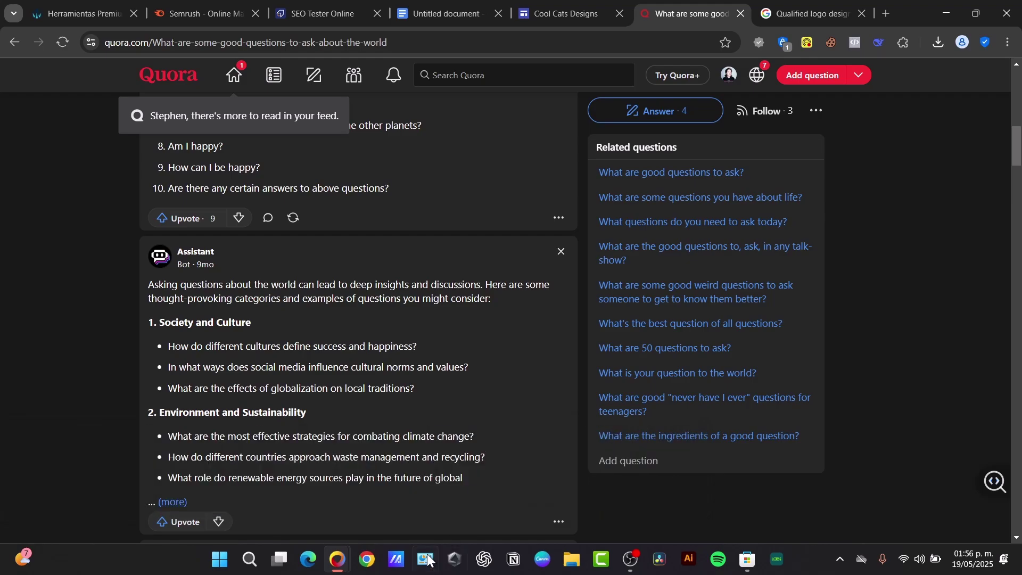
Open a Chrome window on Google, hide the bookmarks bar, and search 'astronomy questions quora'.
left_click(368, 560)
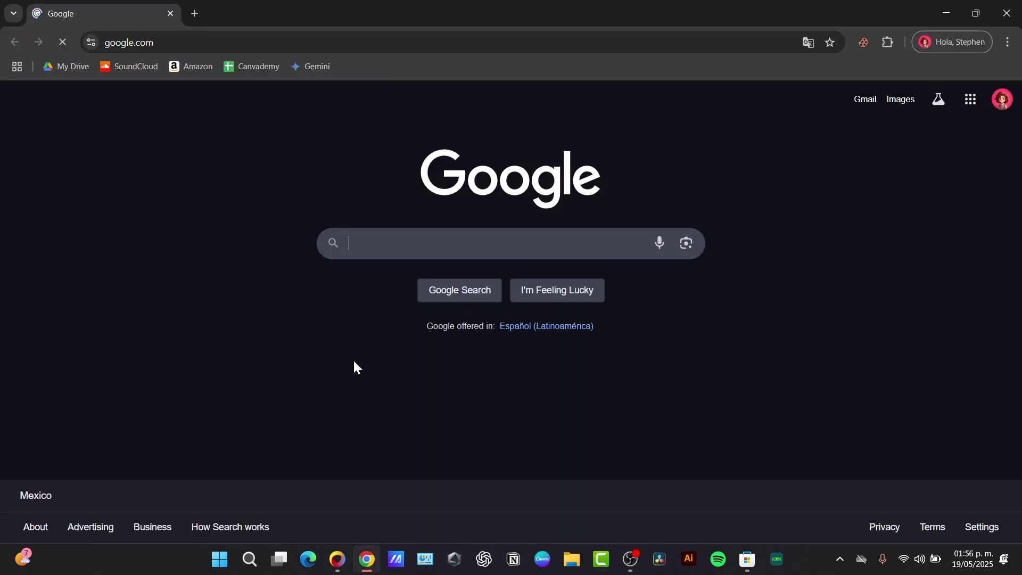
right_click(426, 69)
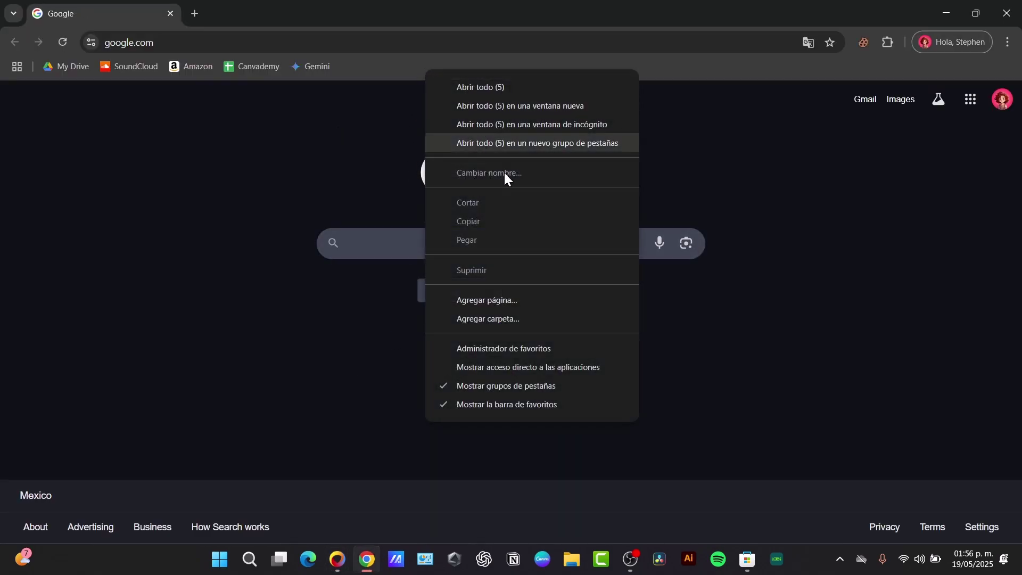
left_click(561, 387)
right_click(575, 69)
left_click(618, 396)
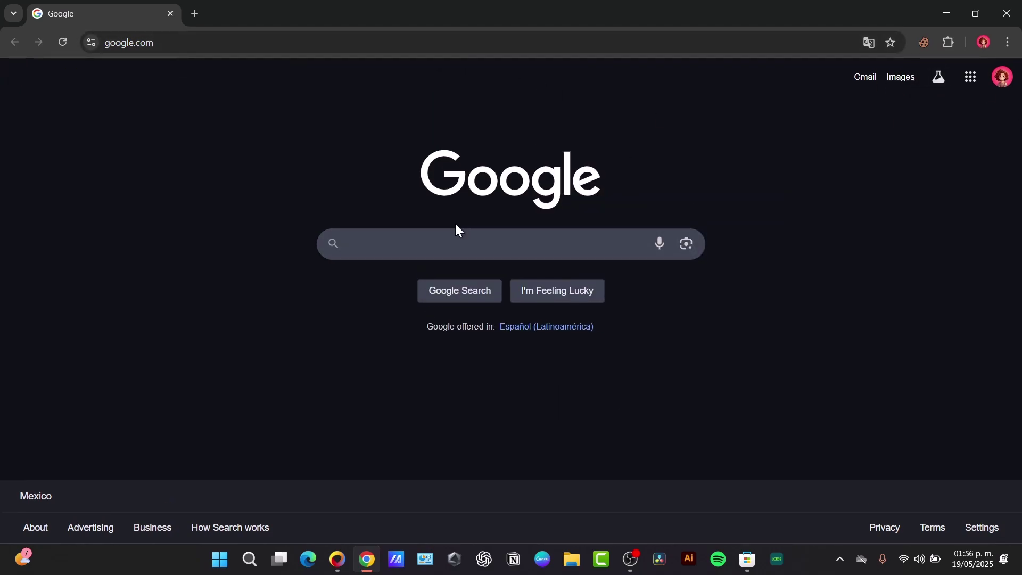
type("astronomy ques")
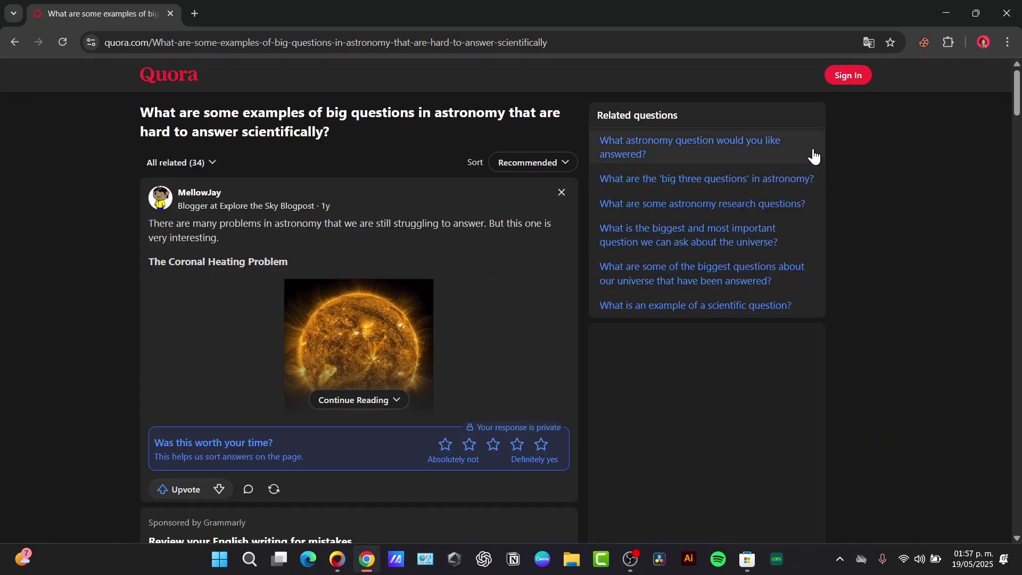
left_click(974, 89)
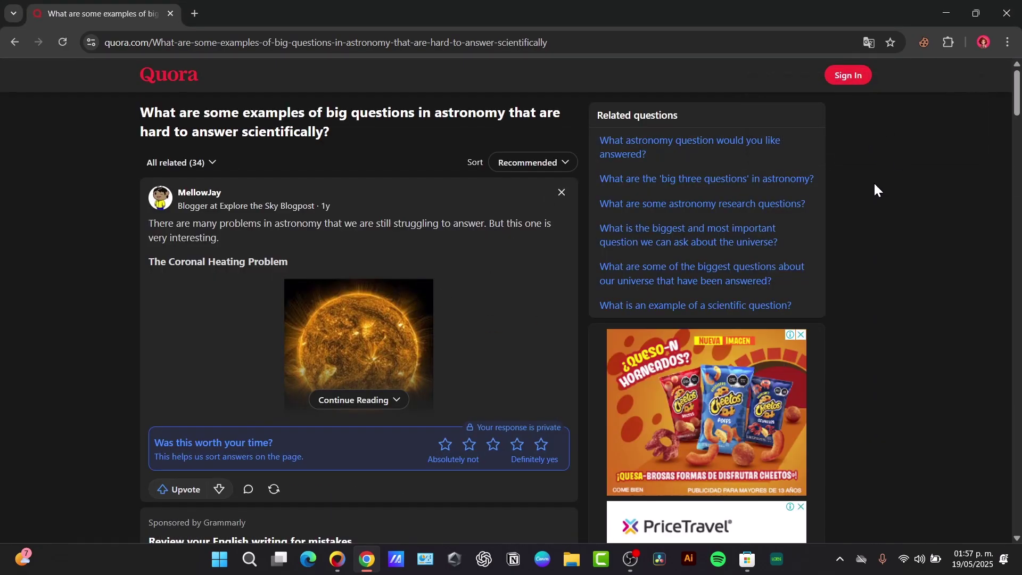
scroll(867, 270, "down", 3)
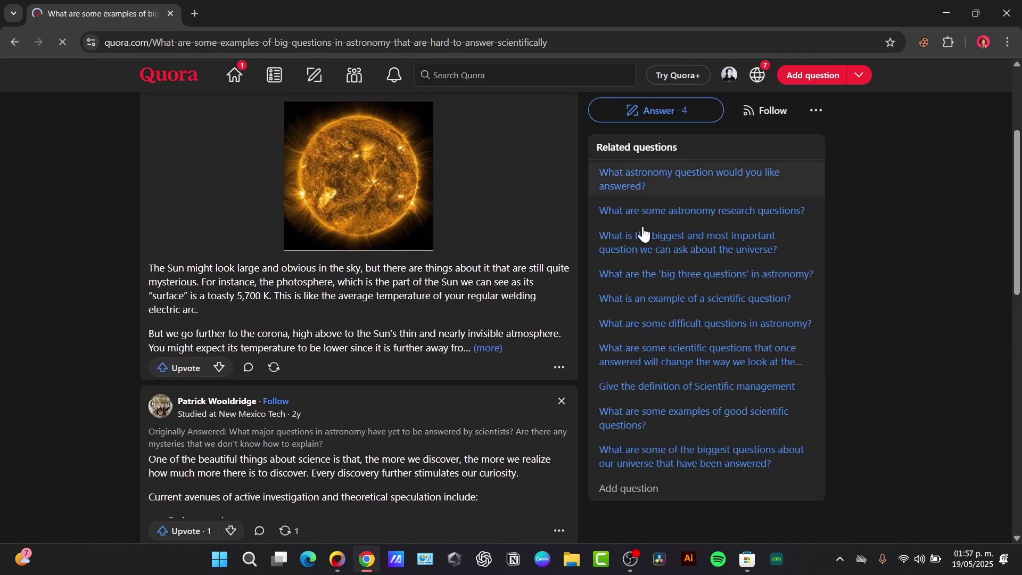
scroll(759, 354, "down", 20)
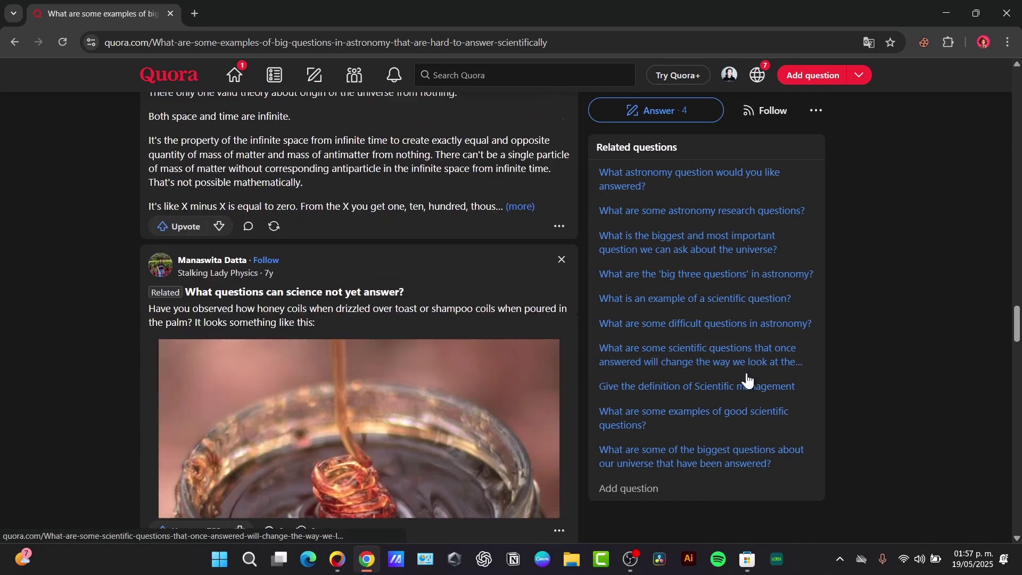
left_click(949, 42)
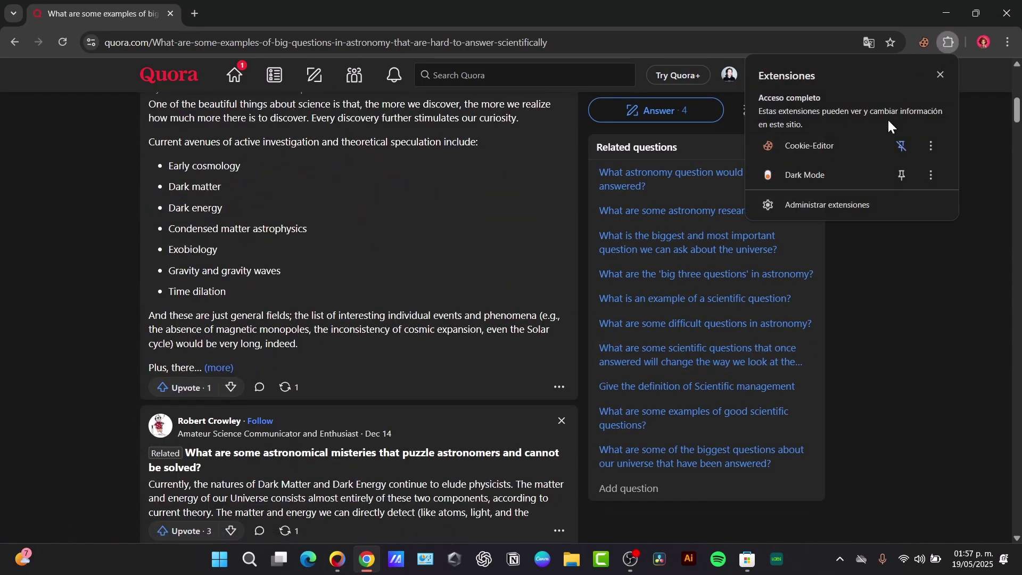
left_click(902, 280)
scroll(766, 222, "down", 10)
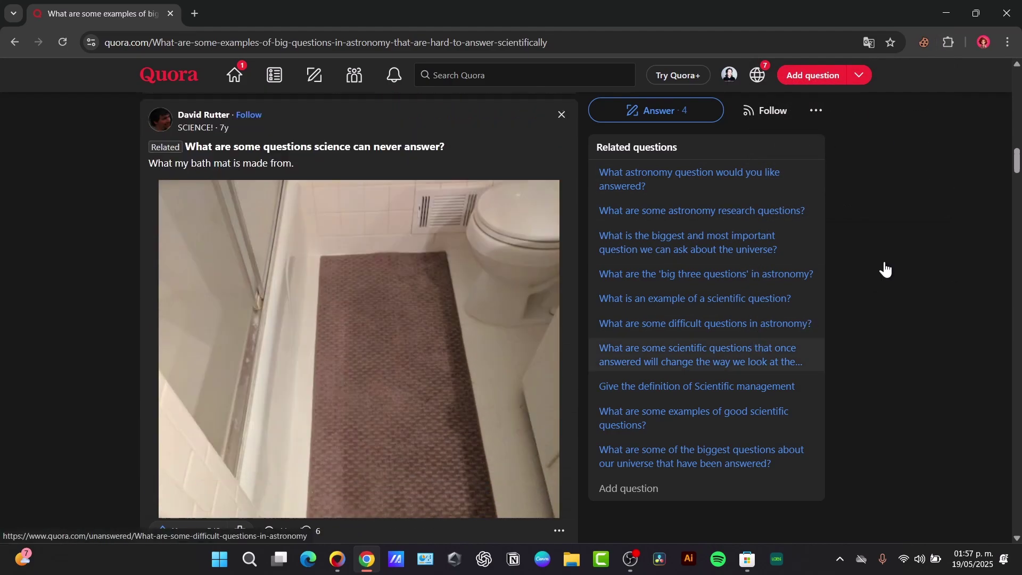
scroll(896, 194, "up", 15)
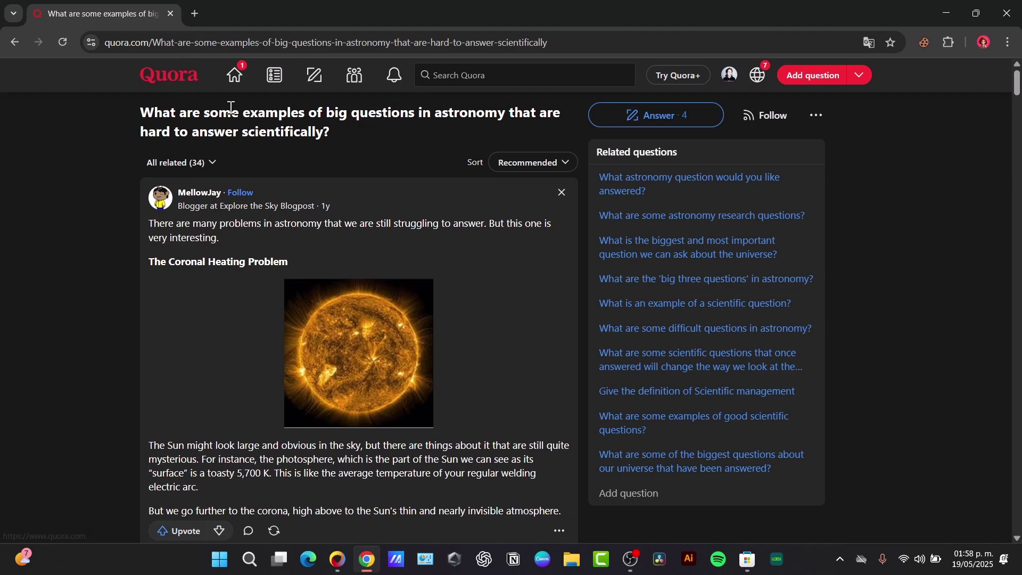
Open an extra blank tab, then in the first tab go back, reopen the result and scroll down the page.
left_click(194, 13)
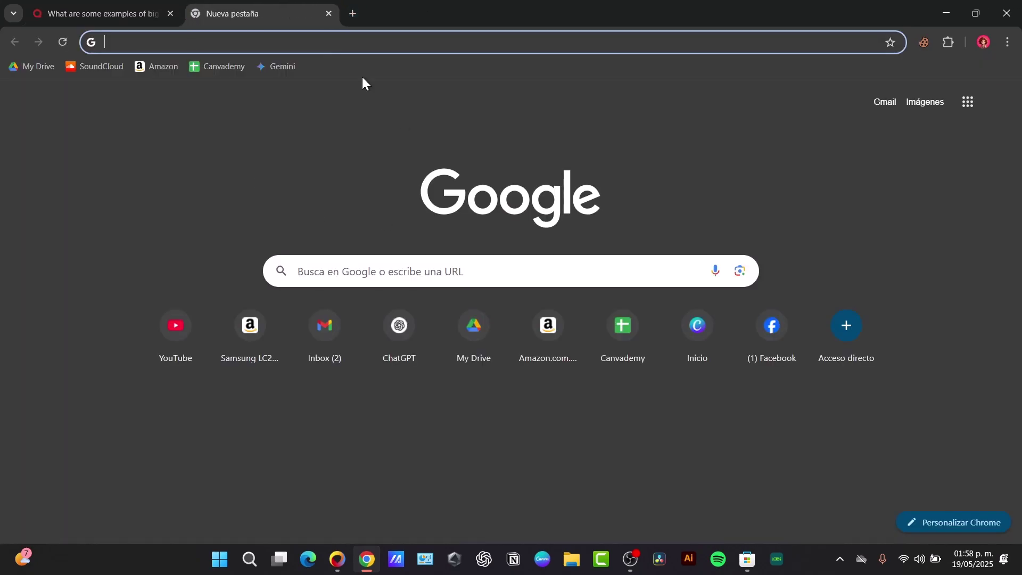
left_click(164, 14)
left_click(15, 49)
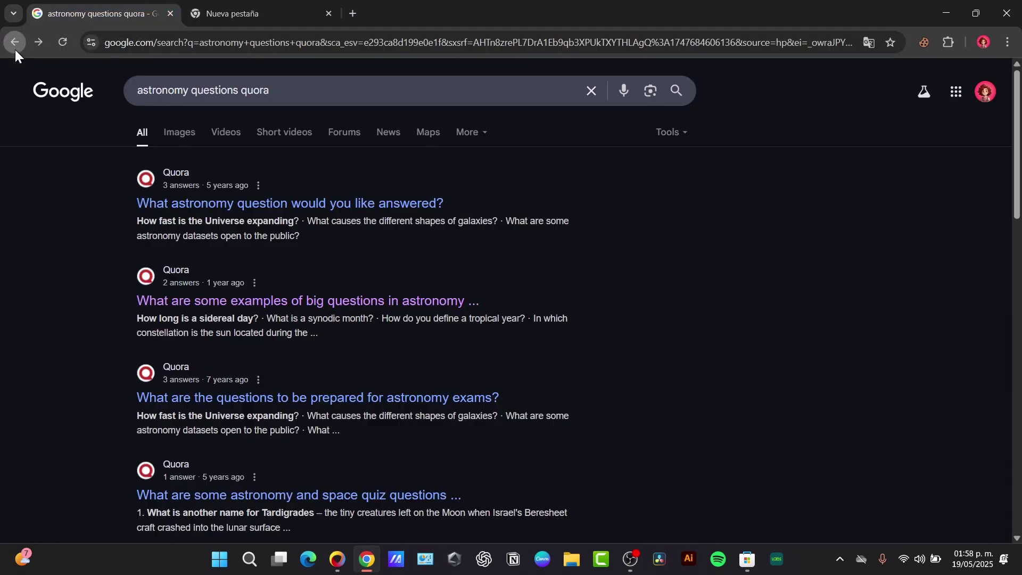
left_click(277, 302)
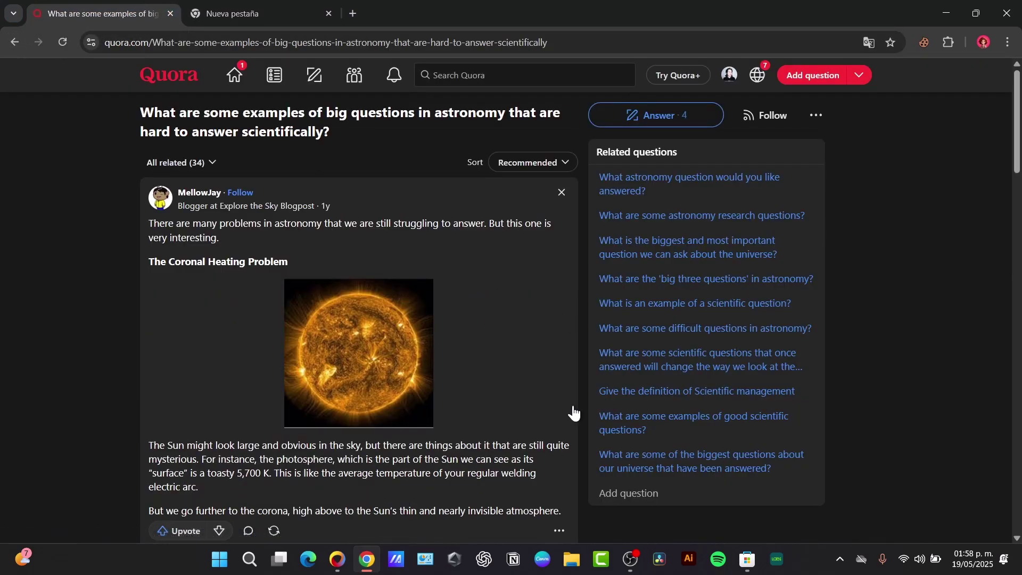
scroll(735, 298, "down", 3)
scroll(299, 124, "up", 3)
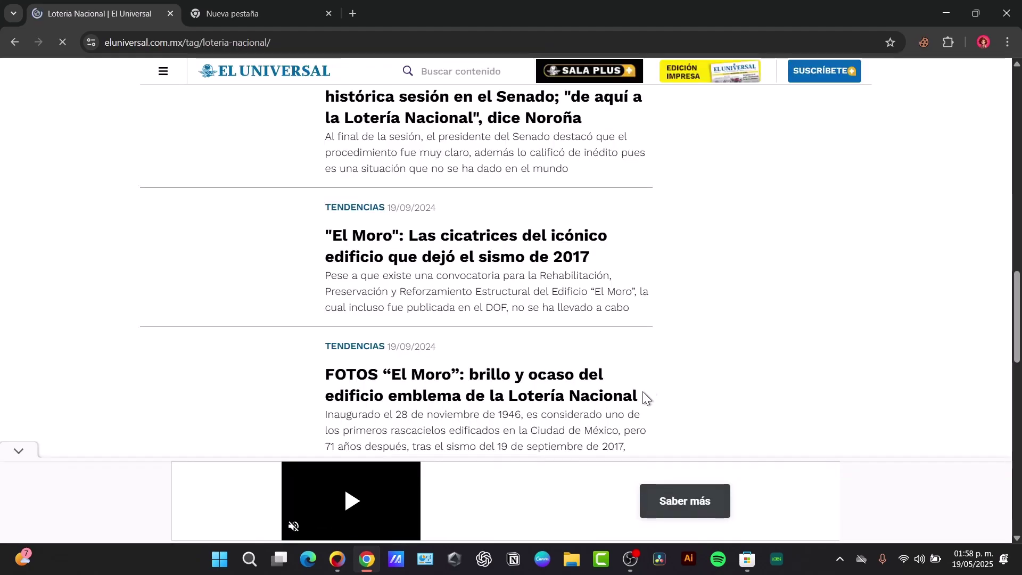
scroll(581, 388, "down", 8)
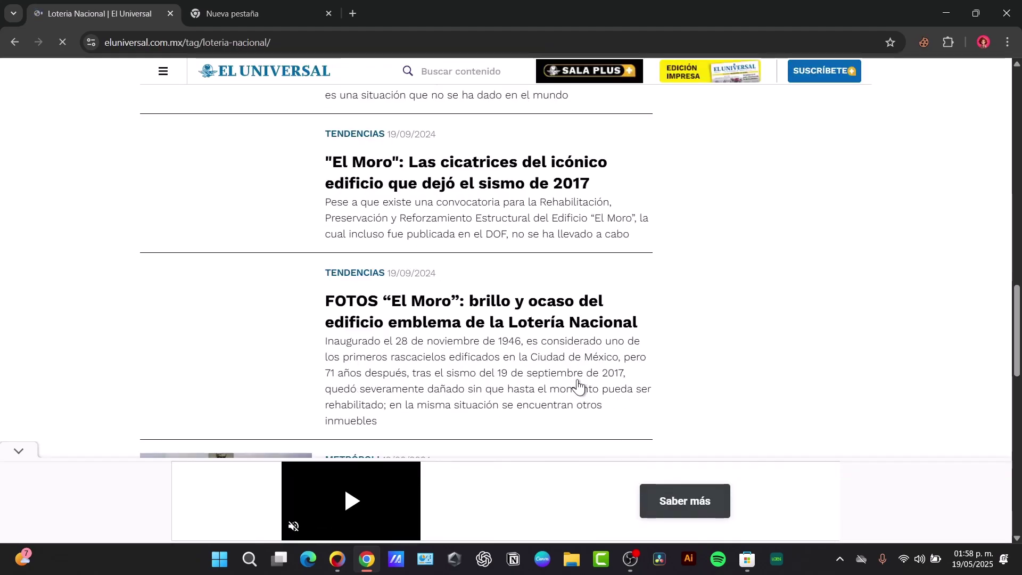
scroll(654, 431, "down", 5)
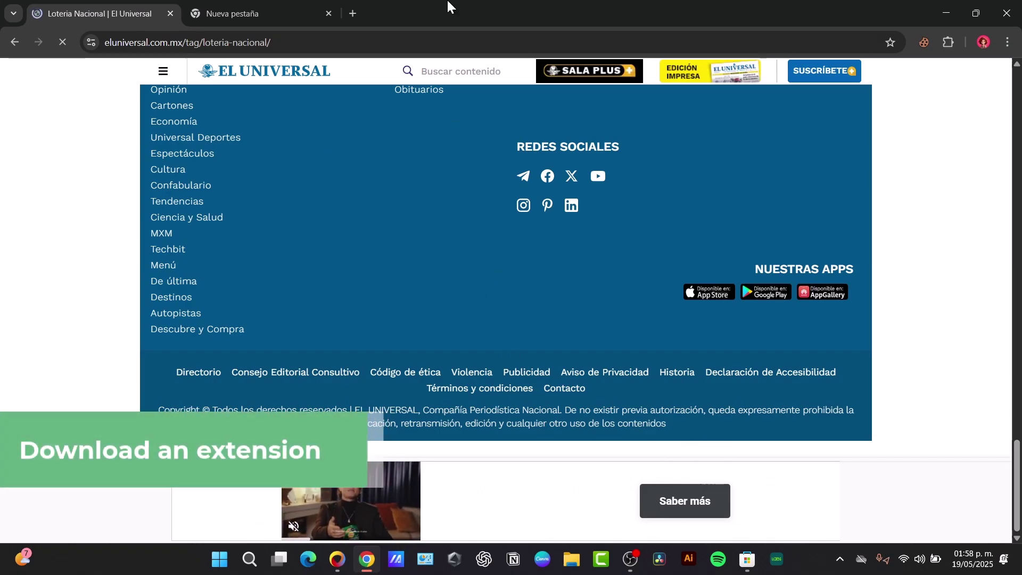
Load chromewebstore.google.com in the new tab and close the translation popup.
left_click(291, 7)
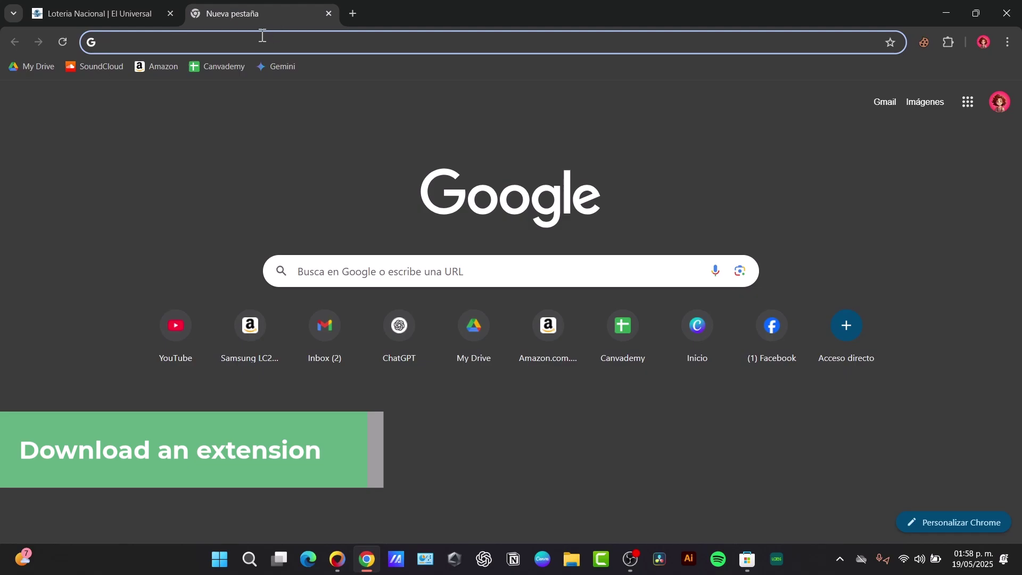
type("chromew")
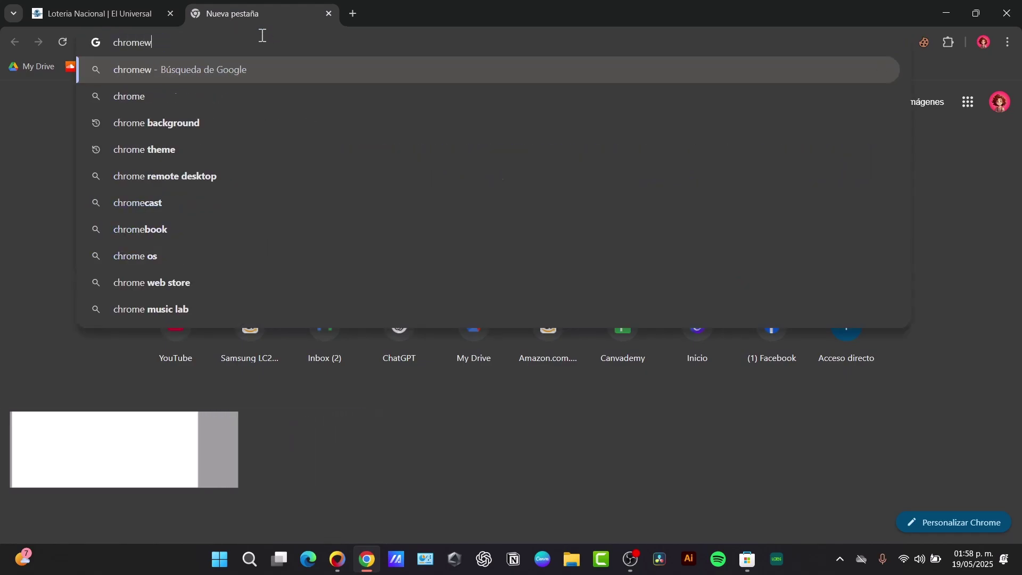
type("ebstore")
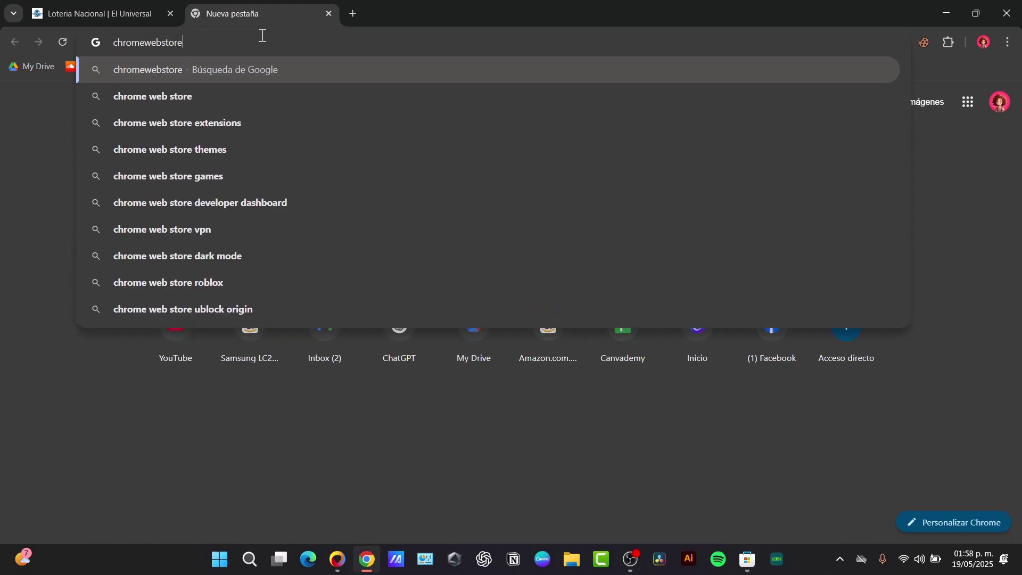
type(".google.com")
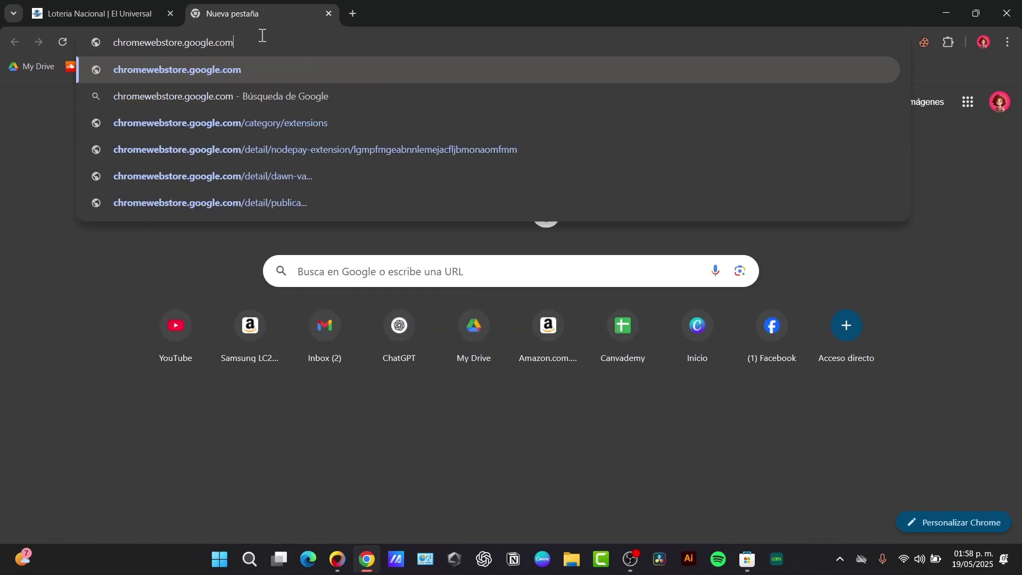
key("Return")
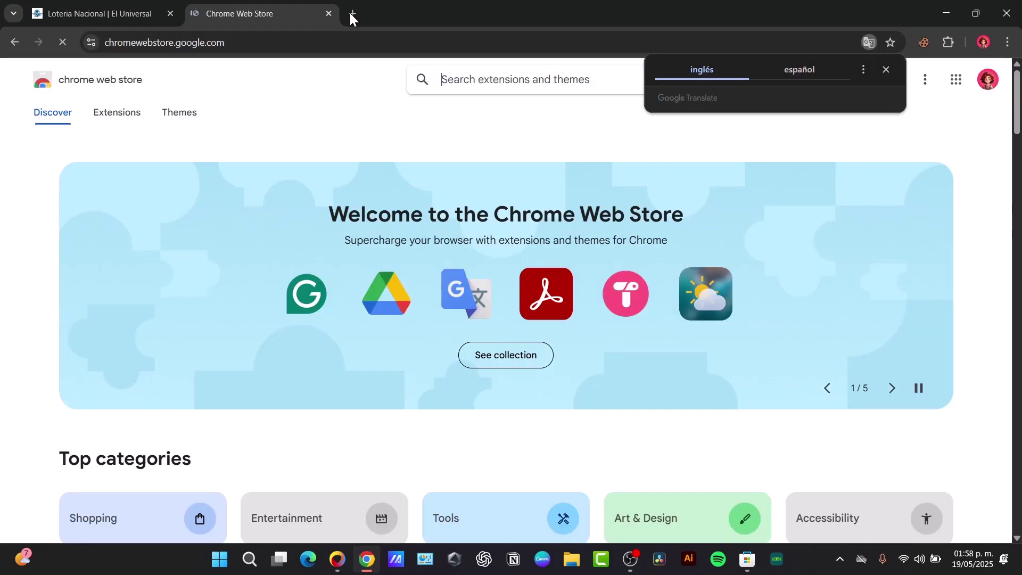
left_click(885, 70)
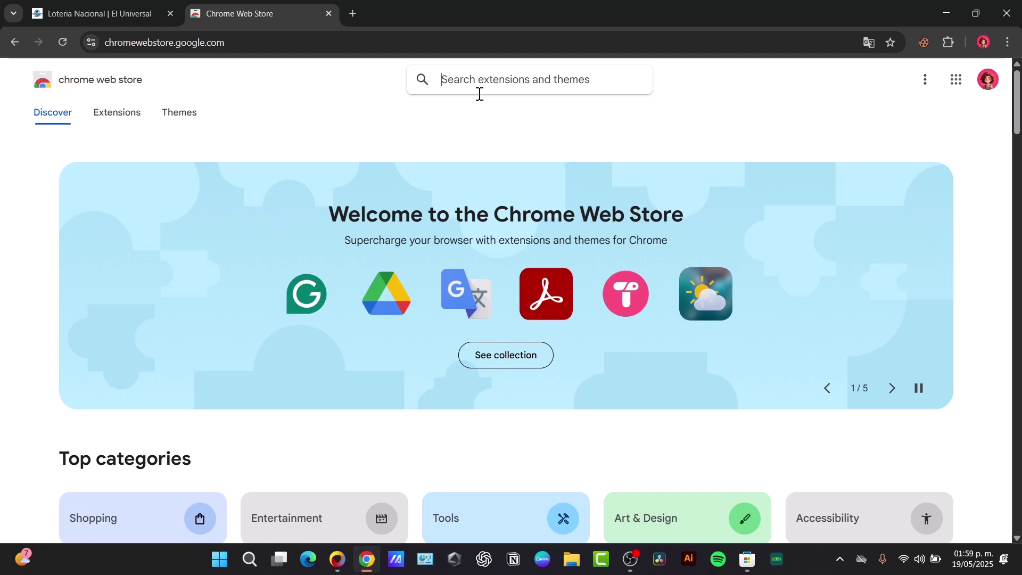
Search the Web Store for 'adblock' and add the AdBlock extension to Chrome.
type("adblock")
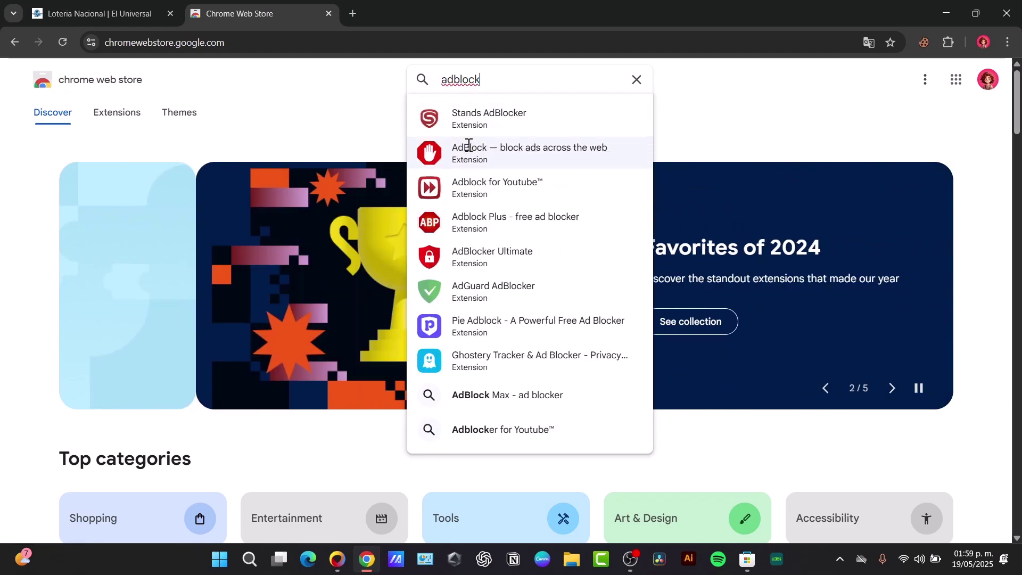
left_click(548, 155)
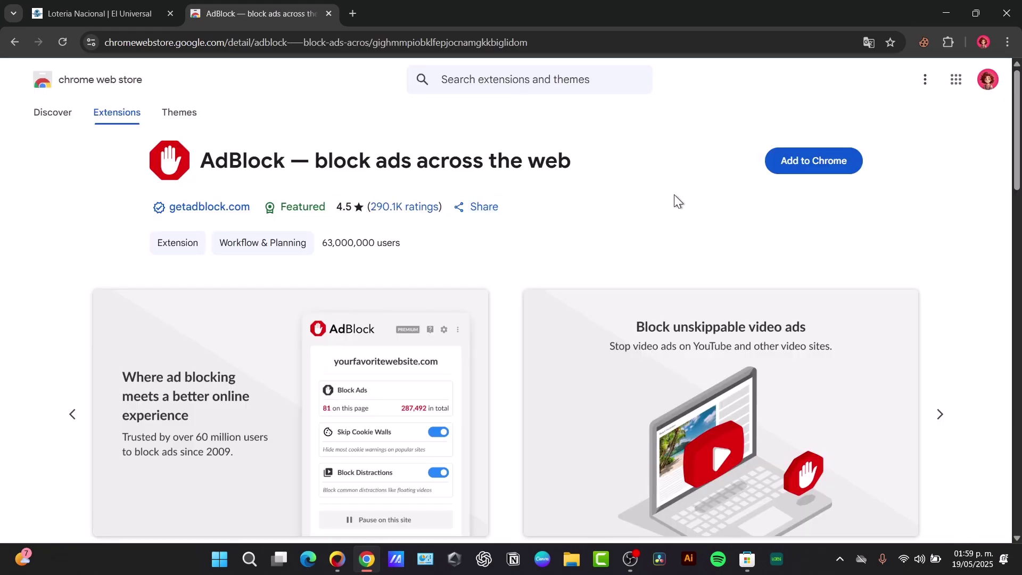
left_click(788, 162)
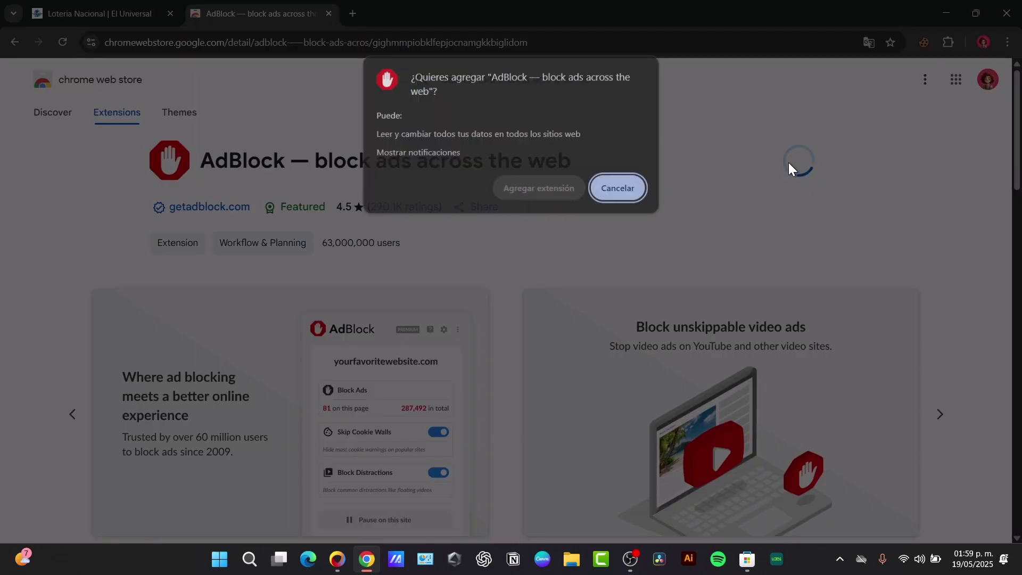
left_click(597, 193)
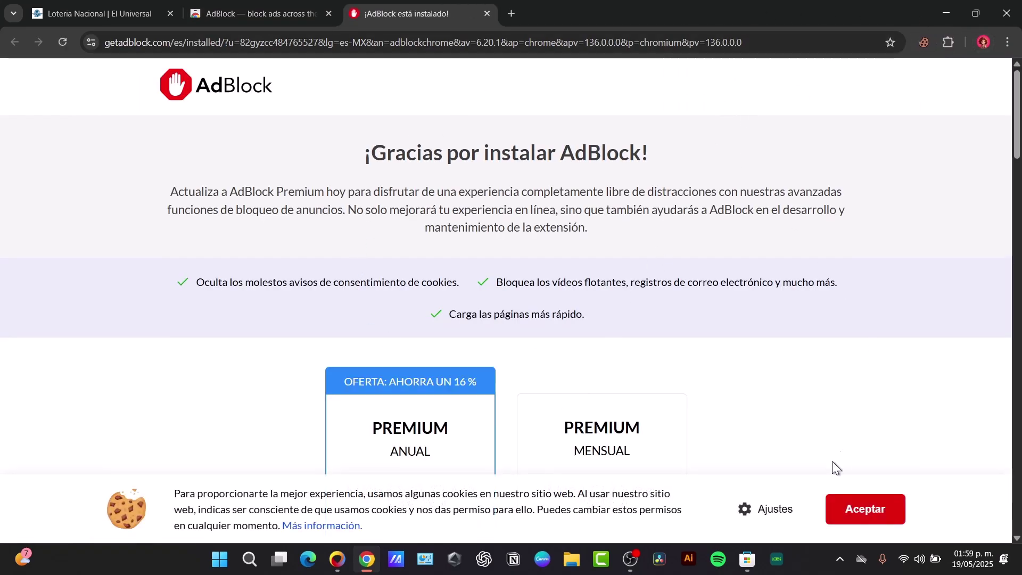
Accept cookies on the AdBlock thank-you page, look it over, and close that tab.
left_click(852, 508)
scroll(810, 395, "down", 3)
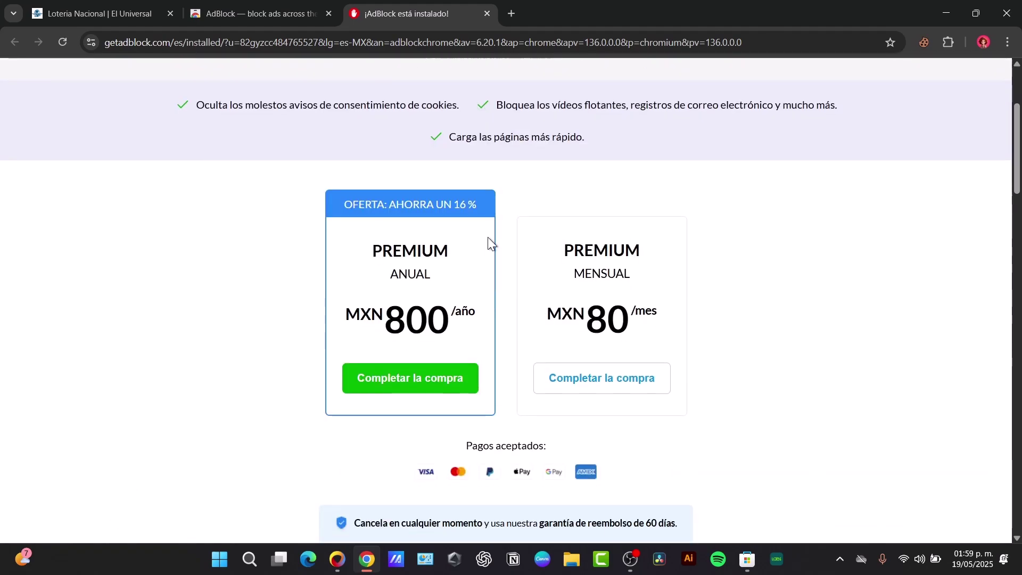
scroll(678, 325, "up", 3)
scroll(678, 337, "down", 13)
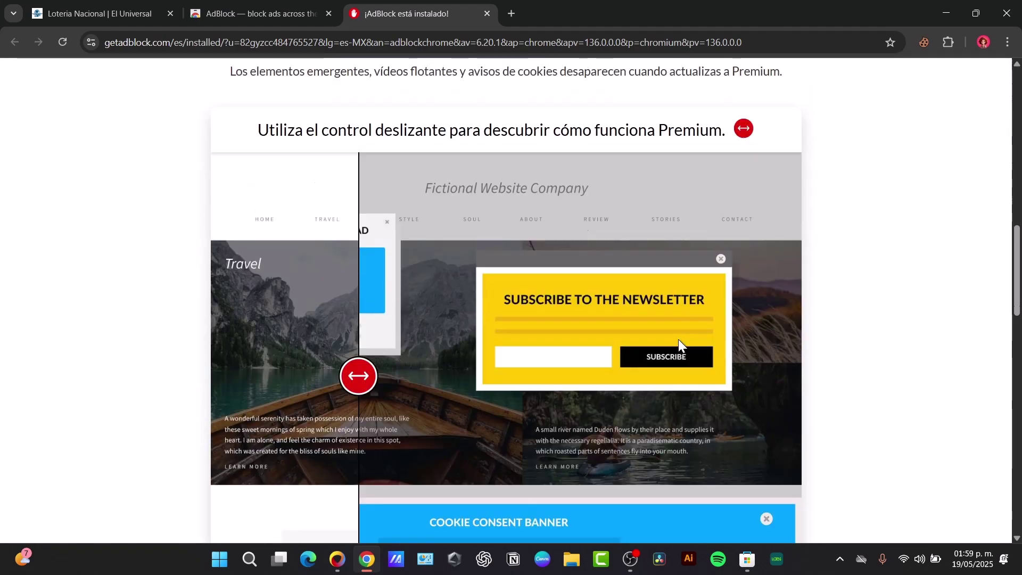
scroll(678, 347, "down", 15)
scroll(678, 360, "up", 6)
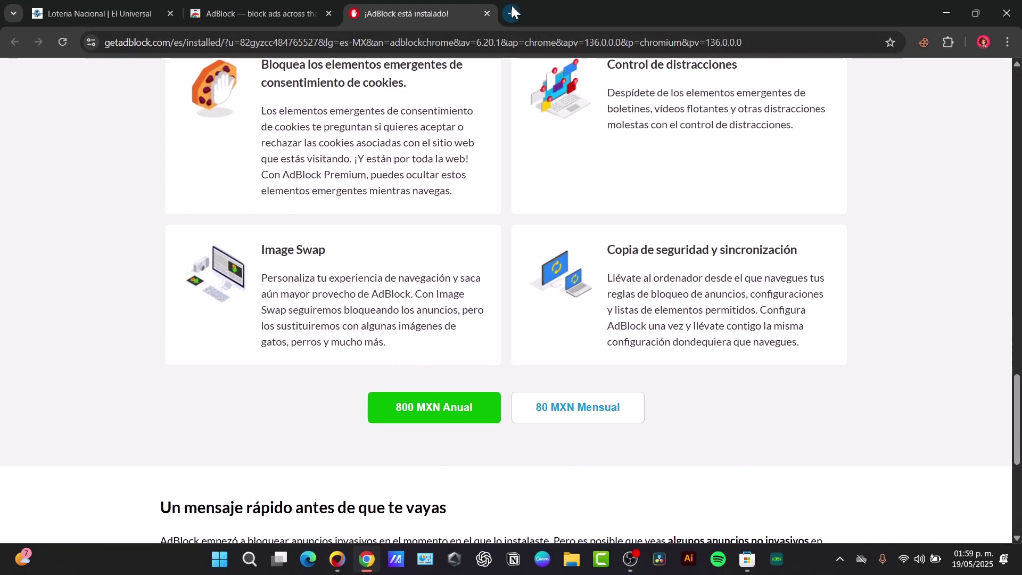
left_click(484, 15)
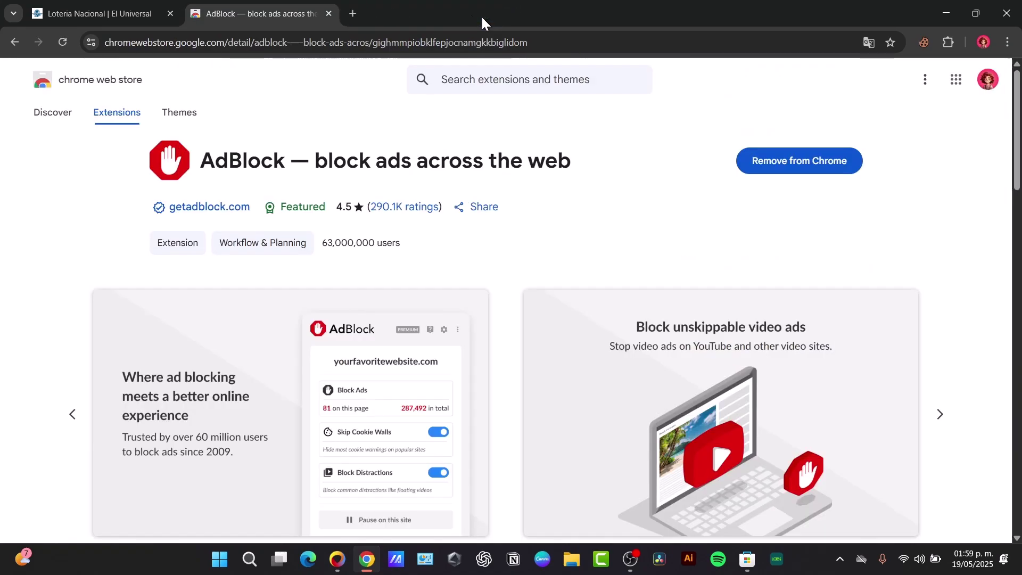
Pin AdBlock to the toolbar, check its popup, then switch back to the first tab.
left_click(948, 42)
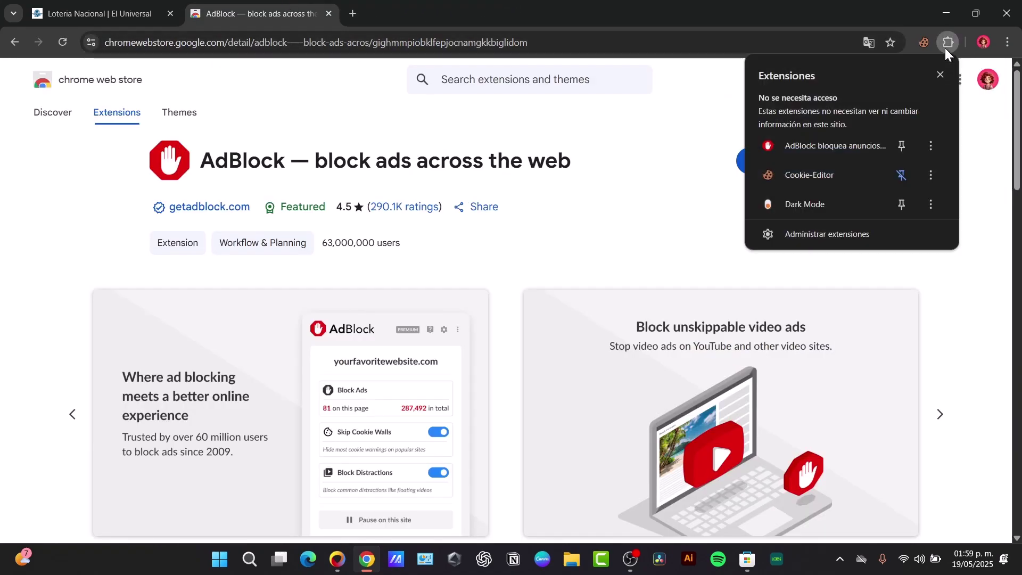
left_click(902, 145)
left_click(918, 40)
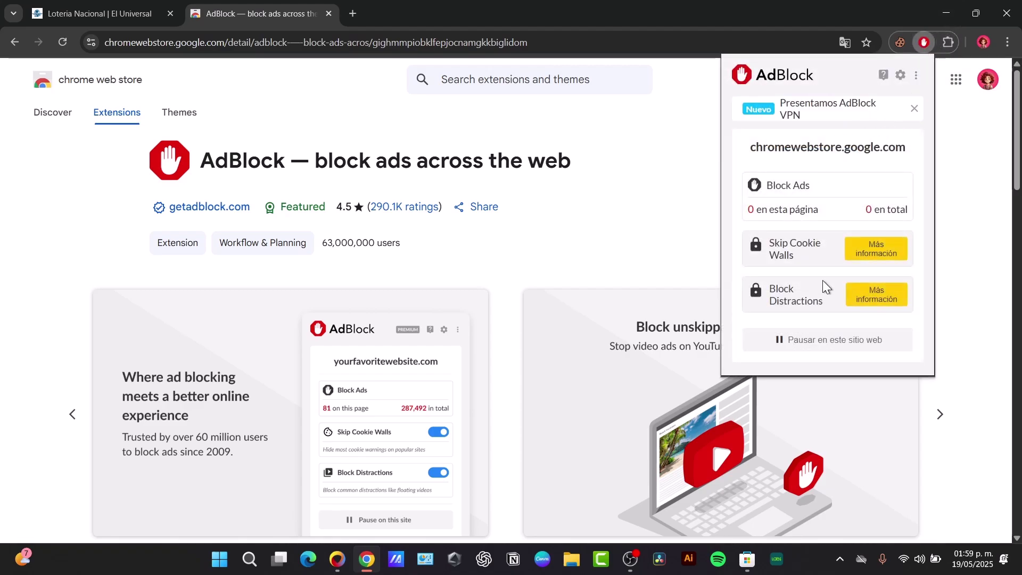
left_click(960, 212)
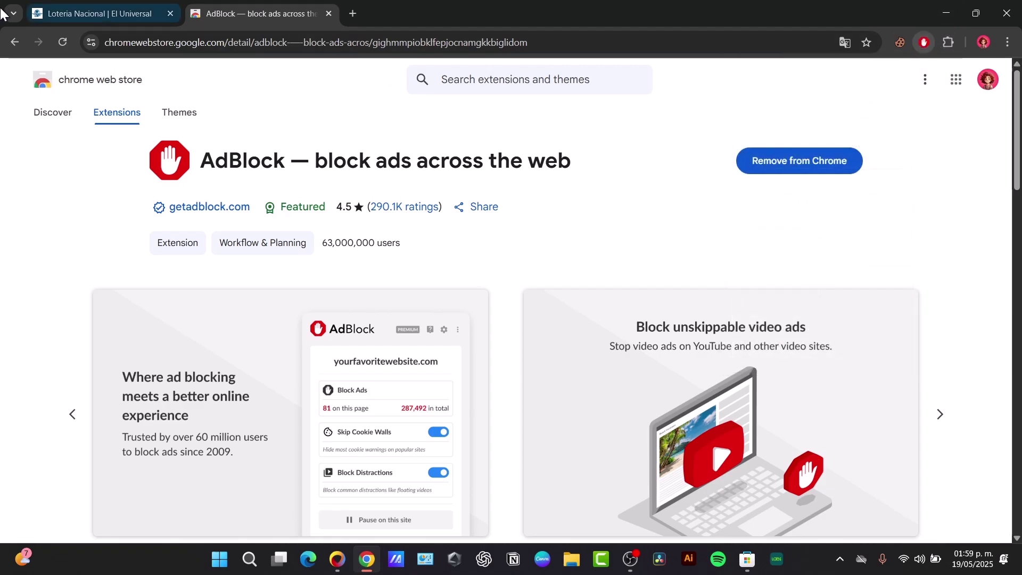
left_click(80, 14)
Return to the results, open El Universal's Loteria Nacional page, and decline its notifications.
left_click(13, 44)
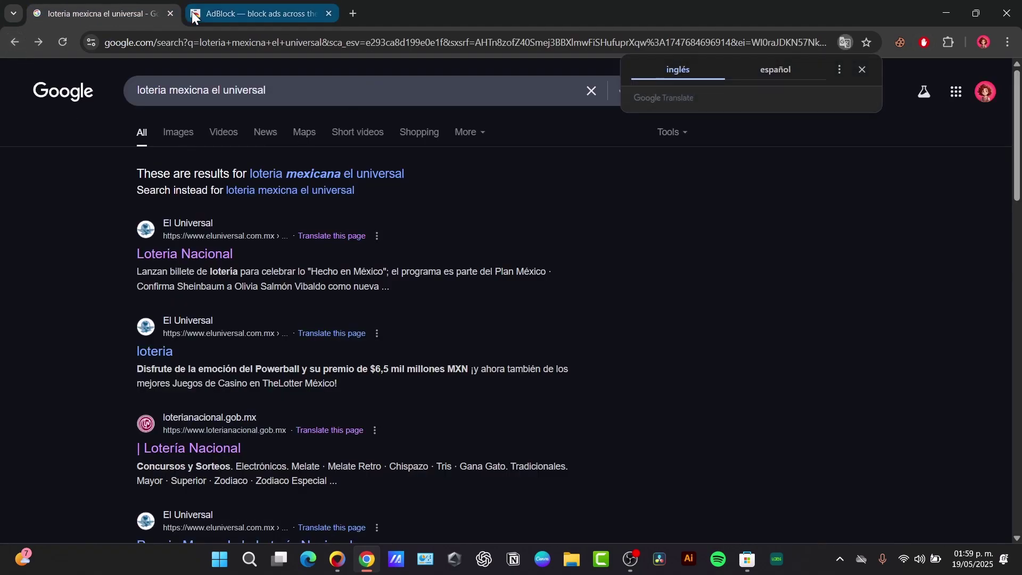
left_click(862, 68)
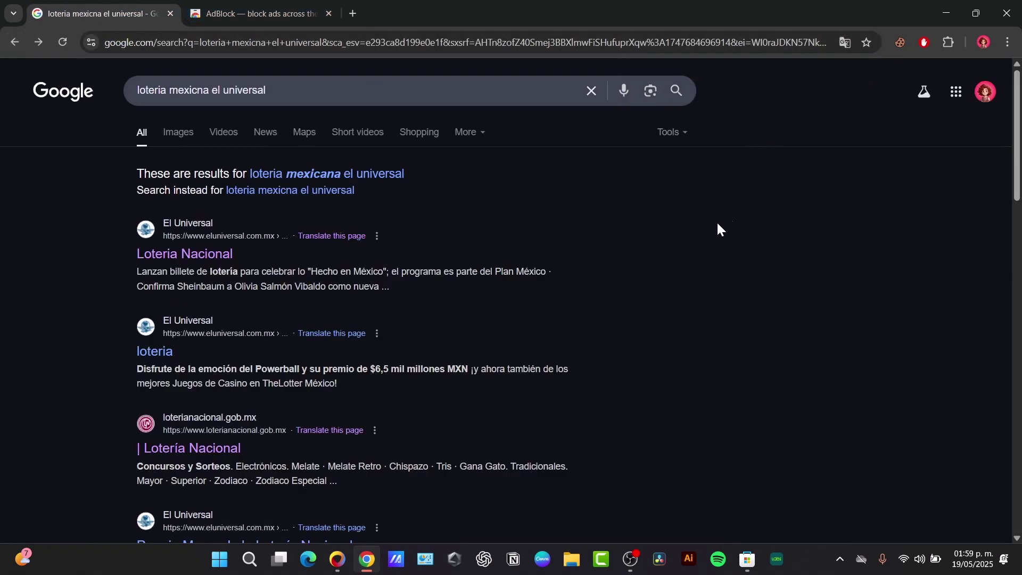
left_click(179, 253)
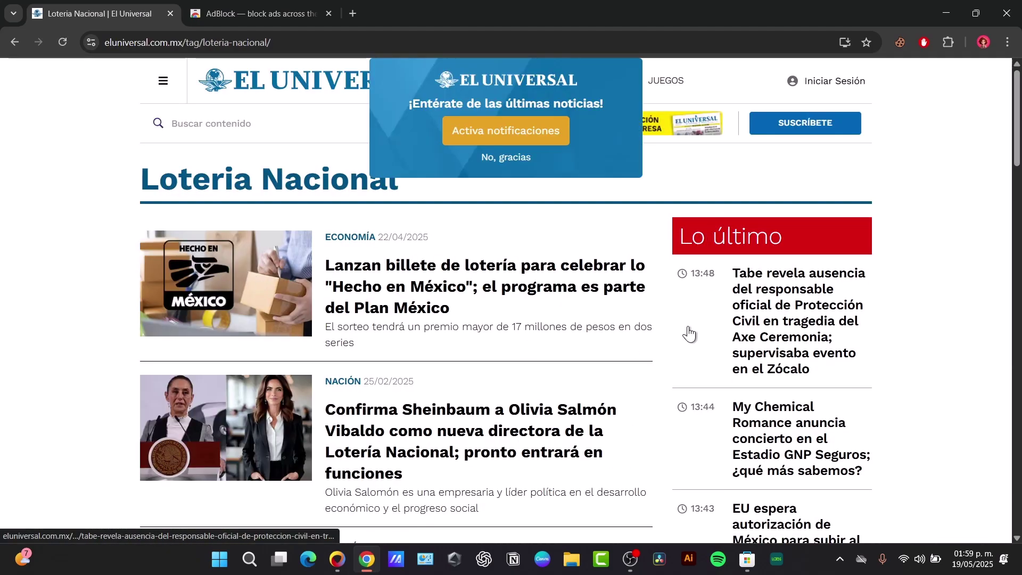
scroll(687, 337, "down", 2)
scroll(686, 333, "down", 20)
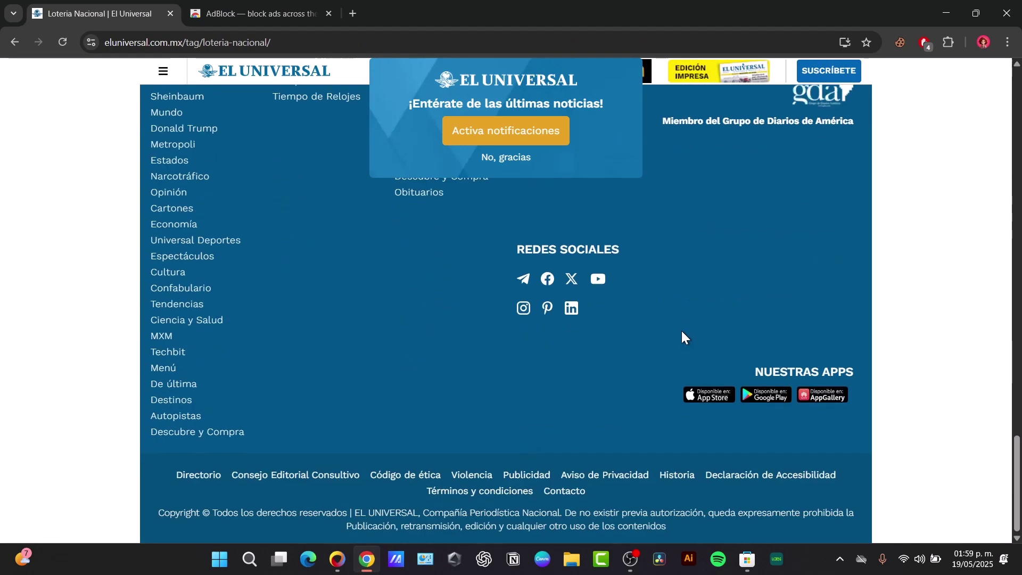
left_click(513, 158)
scroll(641, 371, "up", 15)
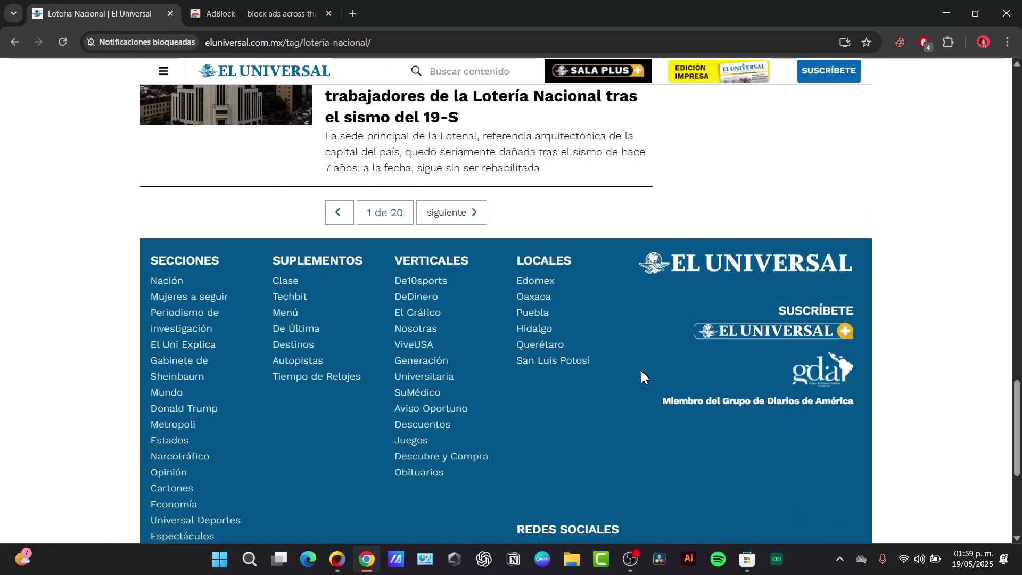
scroll(618, 399, "down", 20)
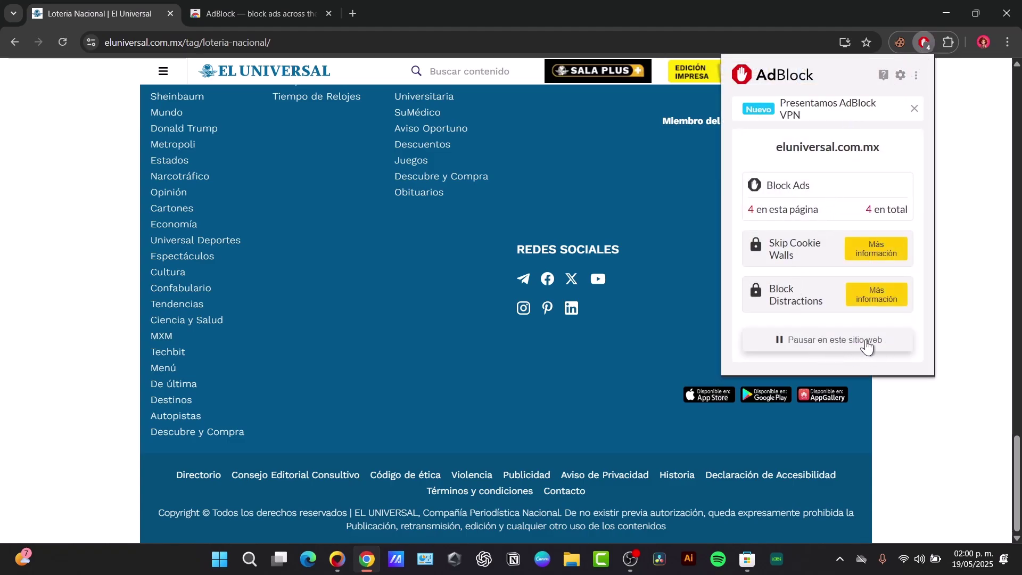
Open AdBlock's options and browse the Temas, Cambio de imagen, backup and Premium Filters pages.
left_click(900, 80)
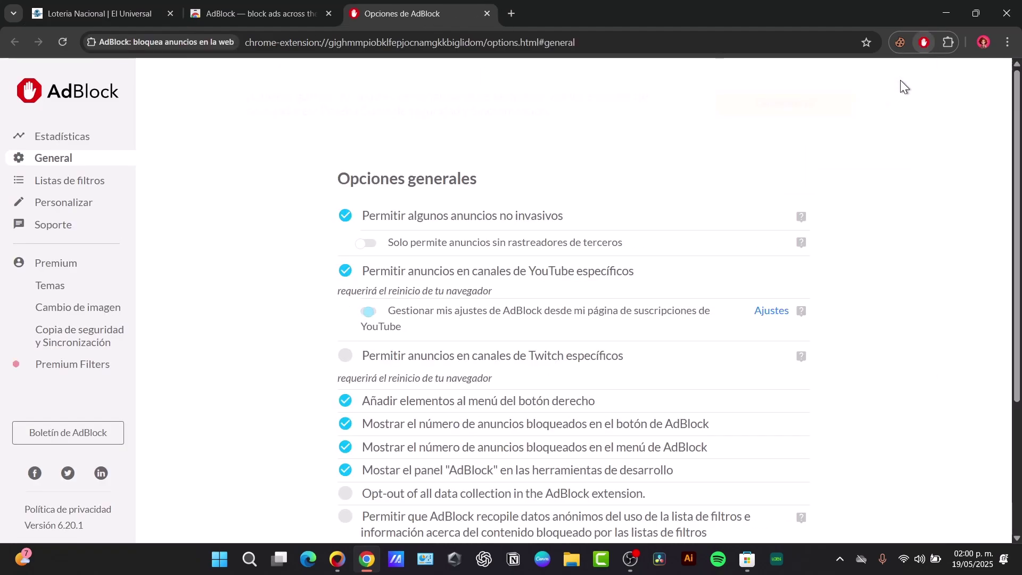
scroll(513, 226, "down", 3)
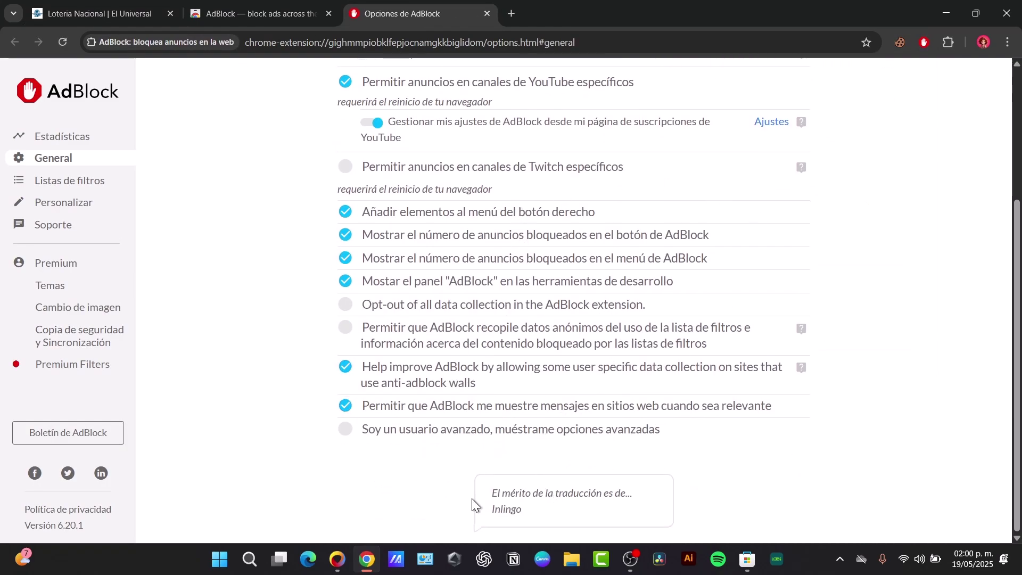
left_click(51, 285)
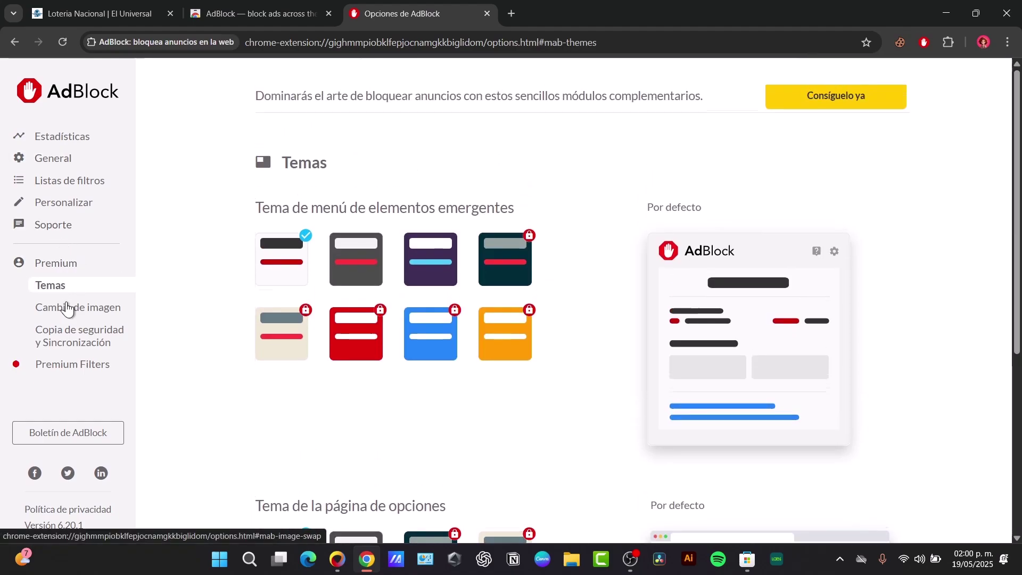
left_click(69, 307)
left_click(74, 340)
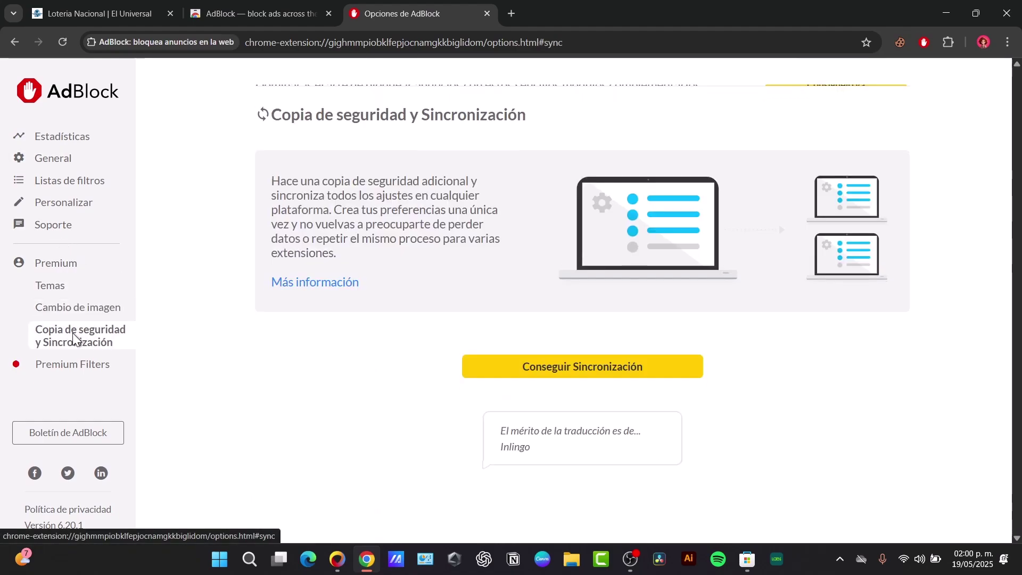
left_click(84, 364)
View the General and Personalizar options pages, then close the AdBlock options tab.
left_click(86, 158)
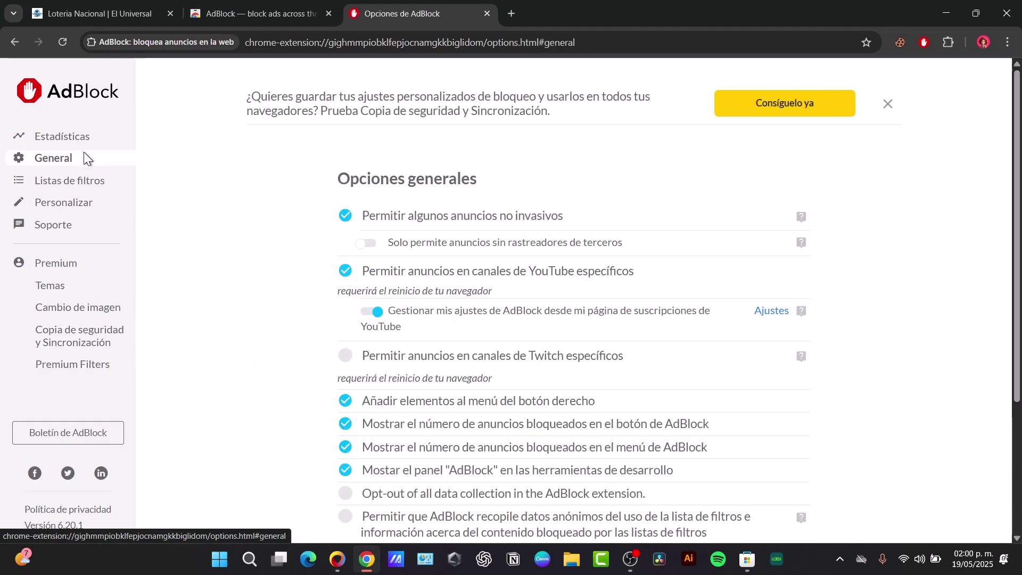
scroll(525, 314, "down", 3)
left_click(64, 208)
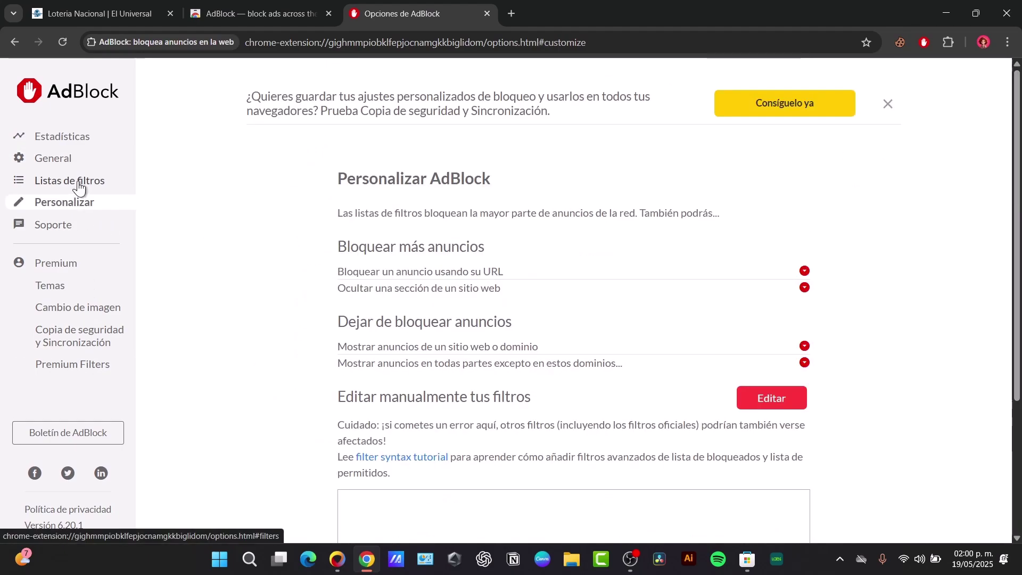
scroll(791, 249, "down", 3)
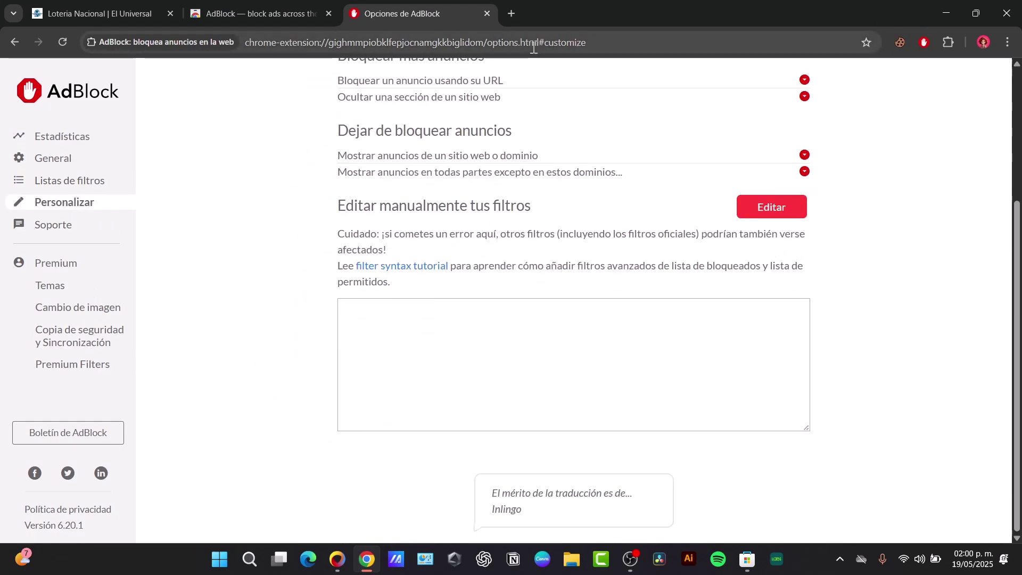
left_click(486, 15)
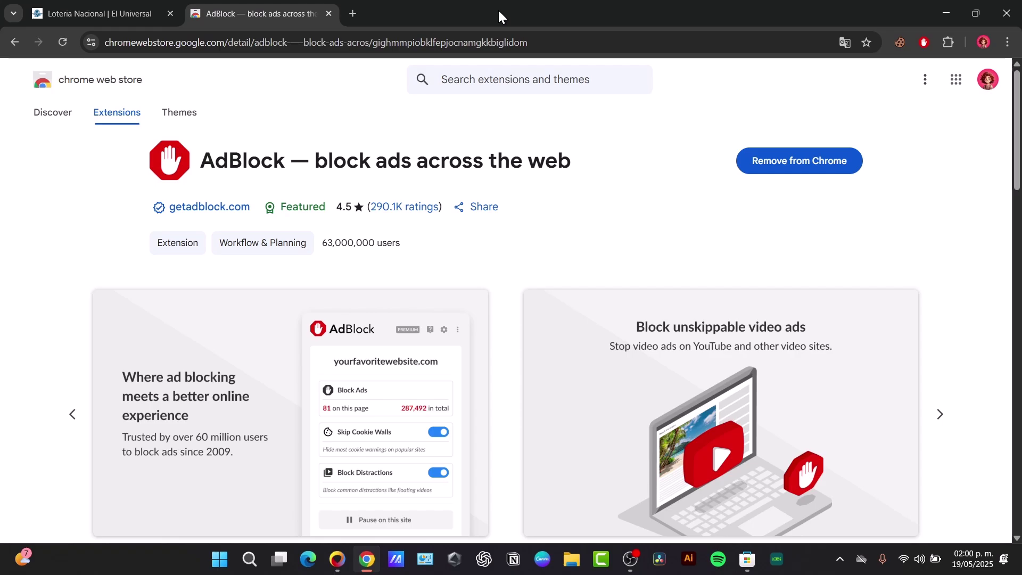
Open the AdBlock popup, view its additional options, then dismiss them.
left_click(923, 43)
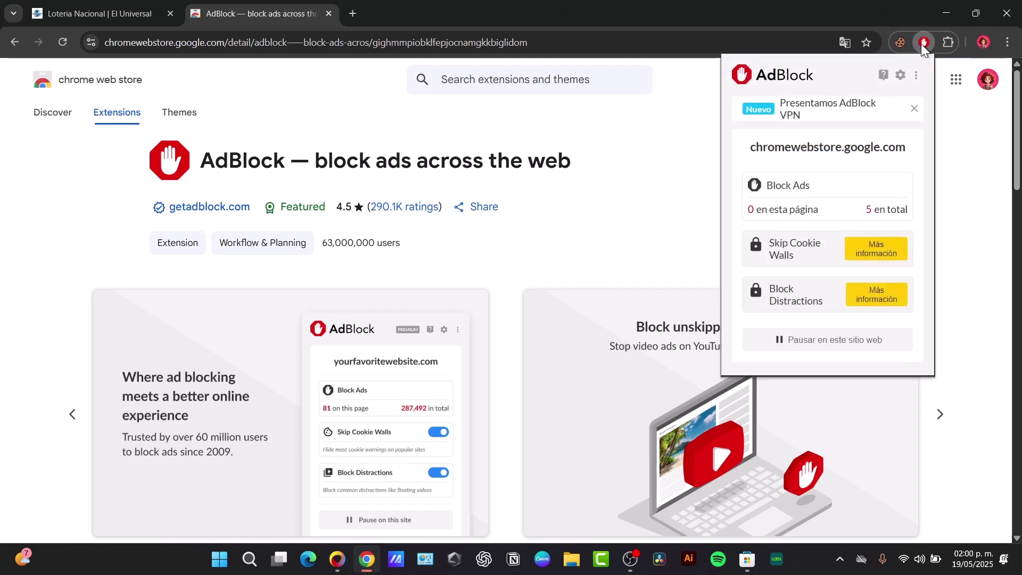
left_click(916, 76)
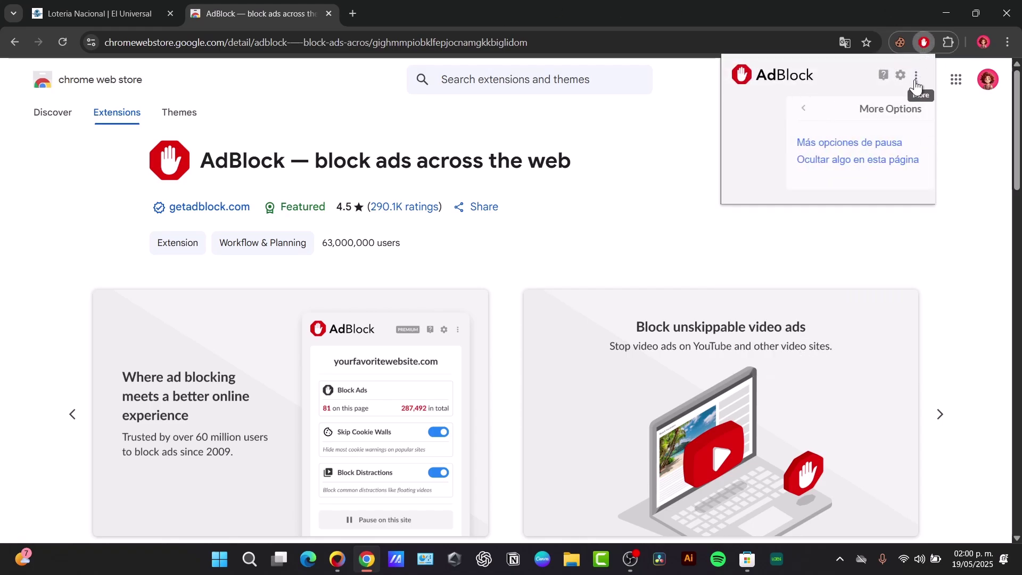
left_click(835, 141)
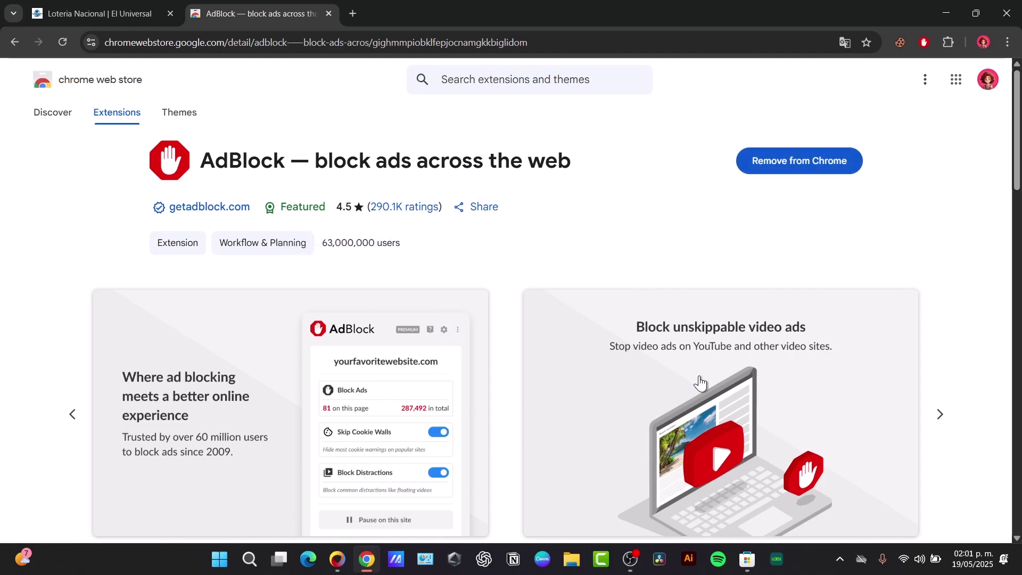
Open a new tab and search Google for 'camtasia full'.
left_click(352, 14)
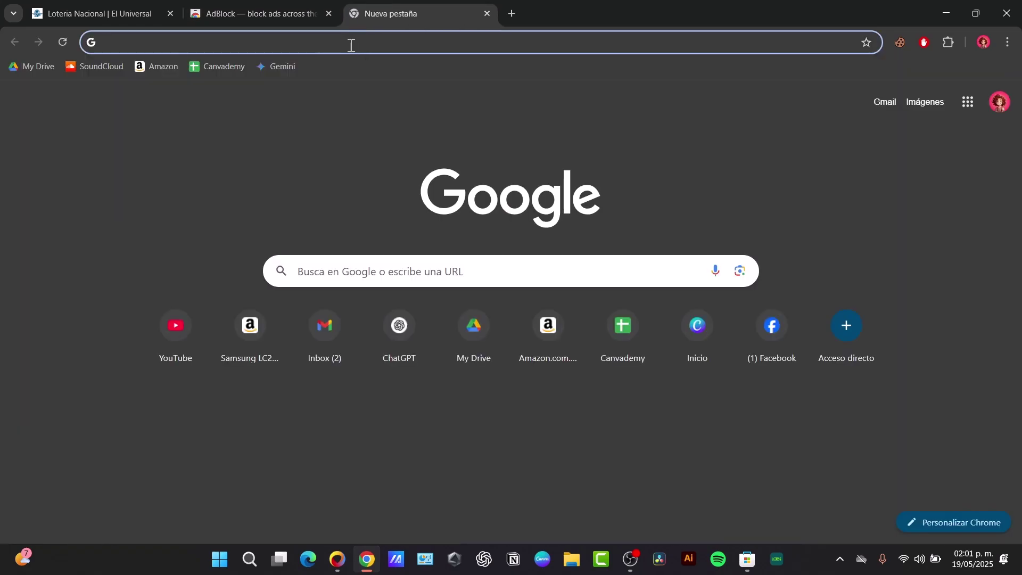
left_click(351, 42)
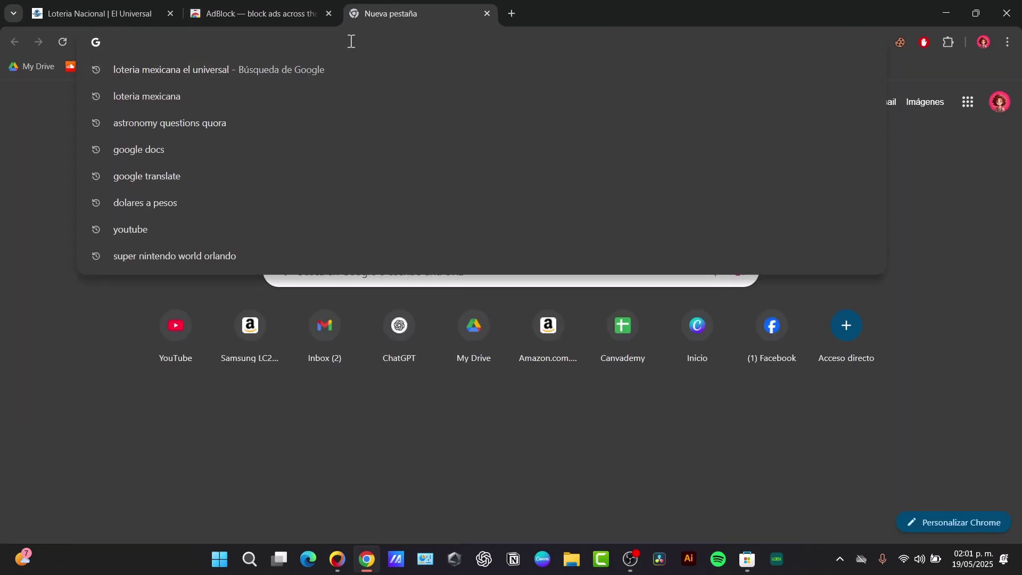
type("camt")
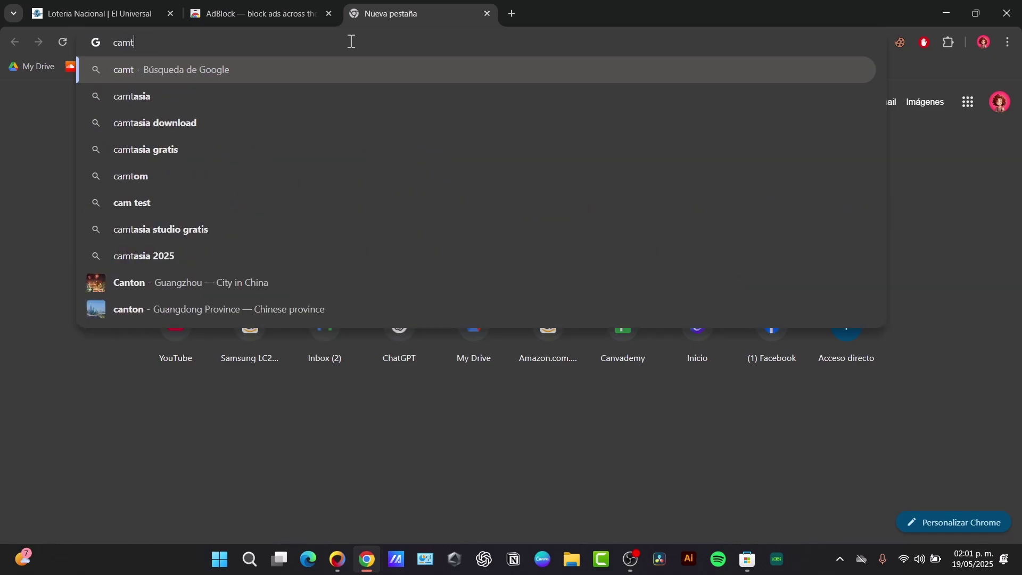
type("asia full")
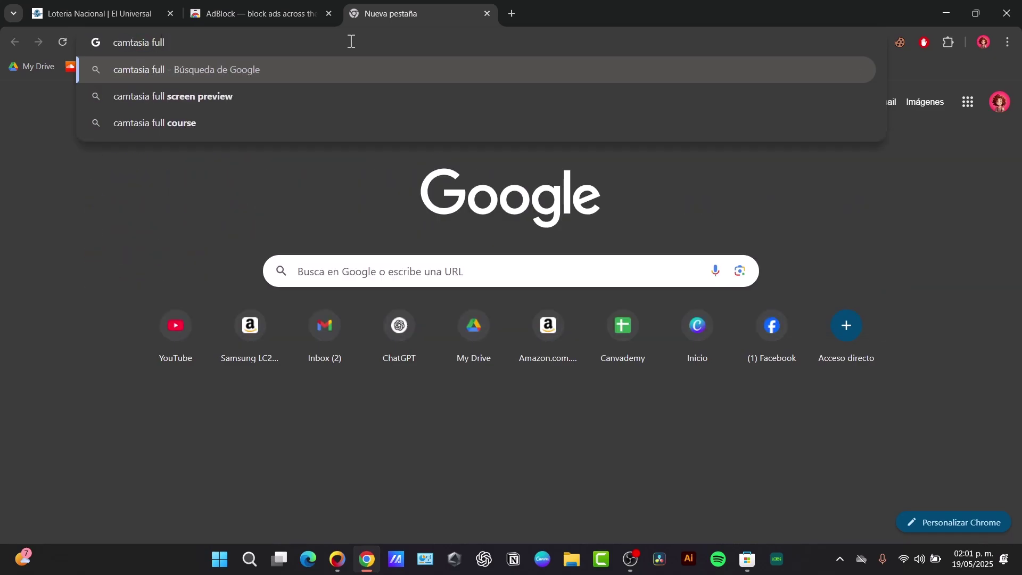
key("Return")
Open the Artista Pirata Camtasia Studio 2023.4.1 result and scroll through the article.
scroll(298, 228, "down", 10)
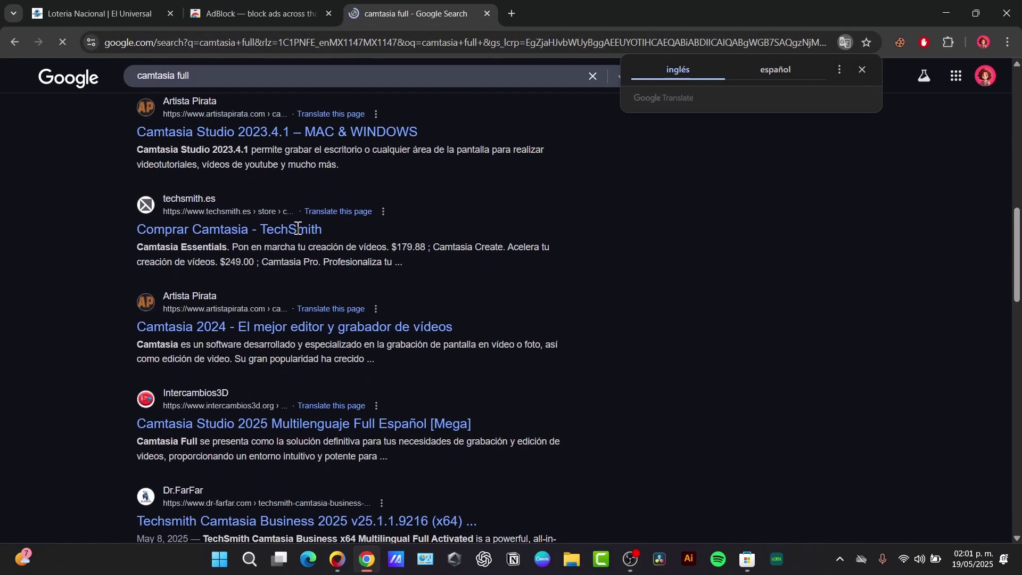
scroll(299, 228, "up", 3)
left_click(274, 310)
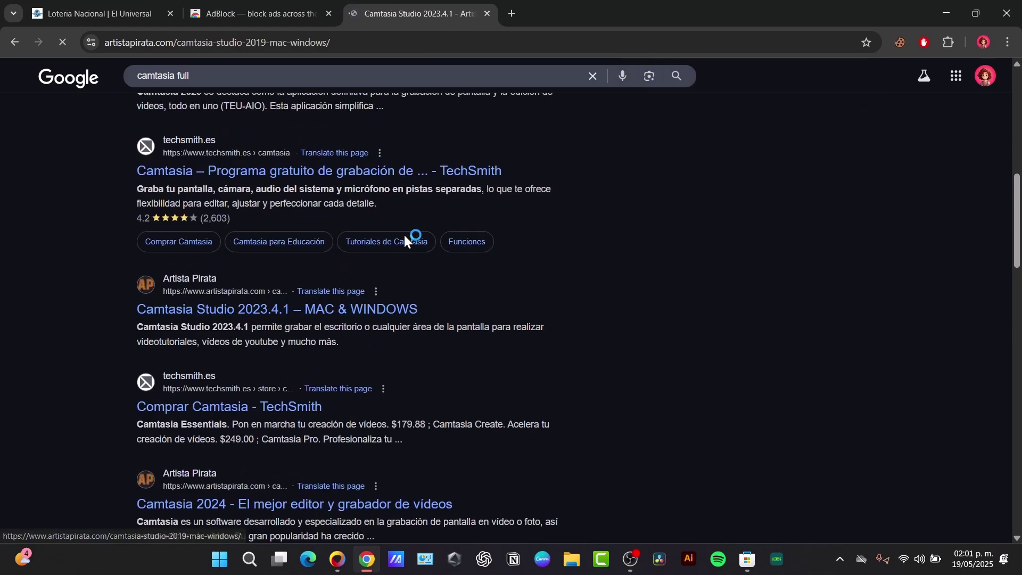
scroll(623, 293, "down", 8)
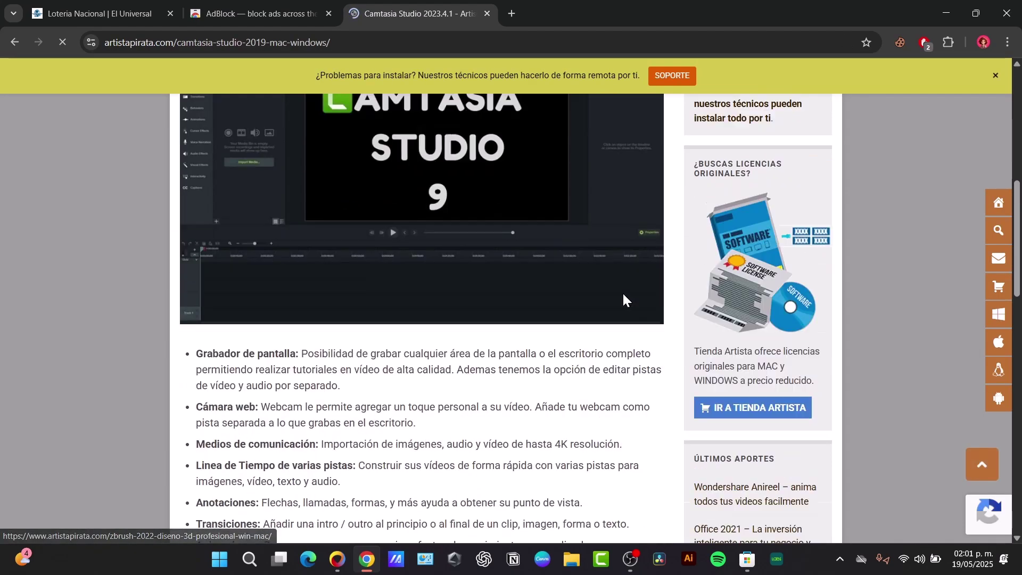
scroll(622, 292, "down", 10)
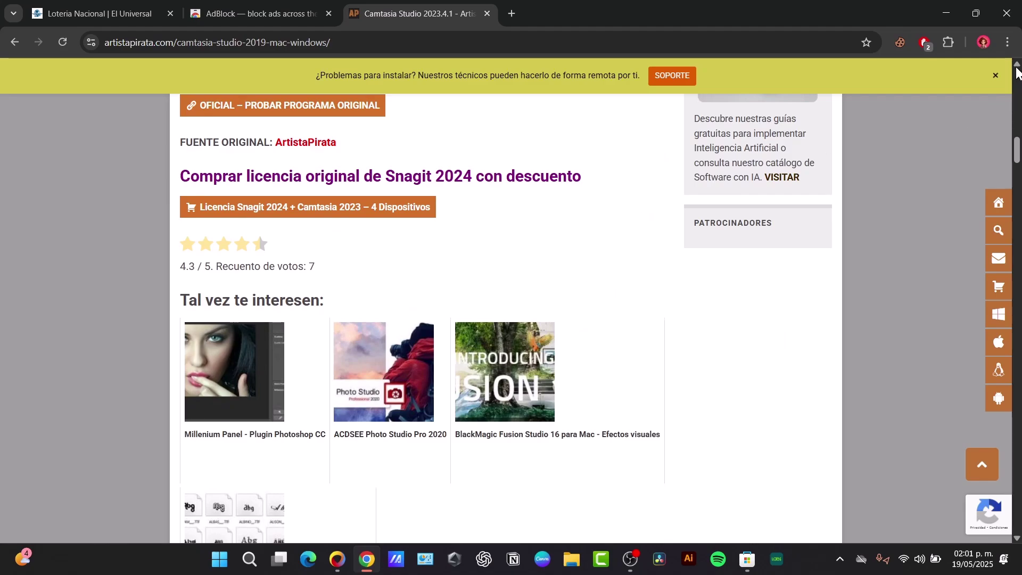
scroll(775, 256, "down", 6)
scroll(773, 257, "up", 3)
scroll(773, 257, "down", 6)
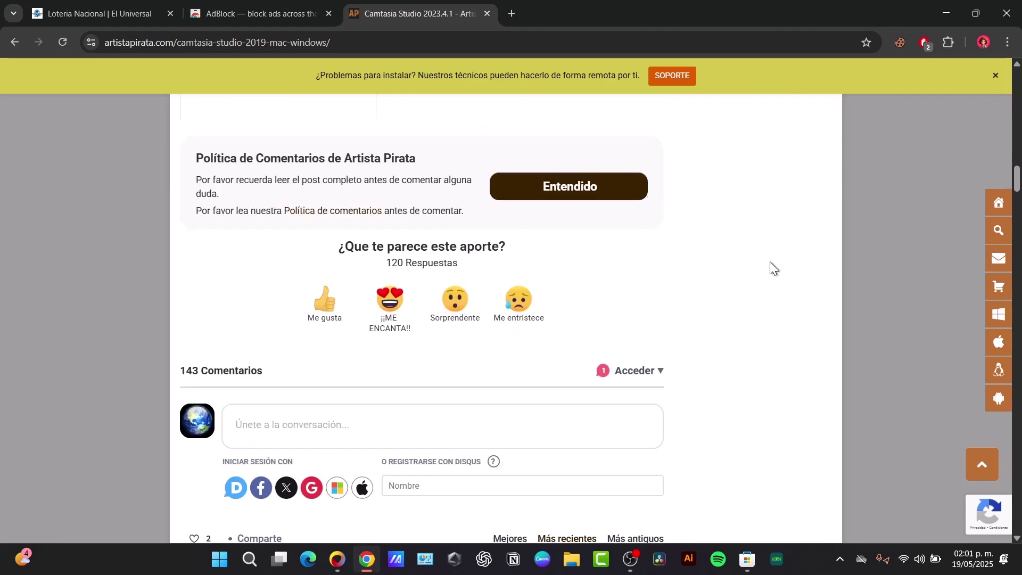
scroll(769, 261, "down", 8)
scroll(769, 263, "up", 20)
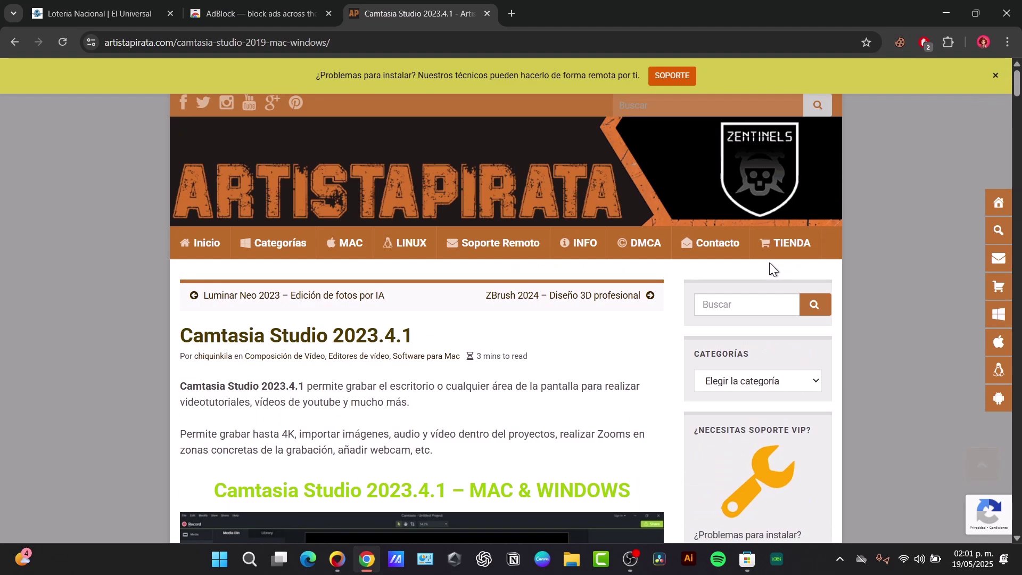
Check AdBlock's 2-ads-blocked count, then bring up the Norton Private Browser taskbar options.
left_click(923, 41)
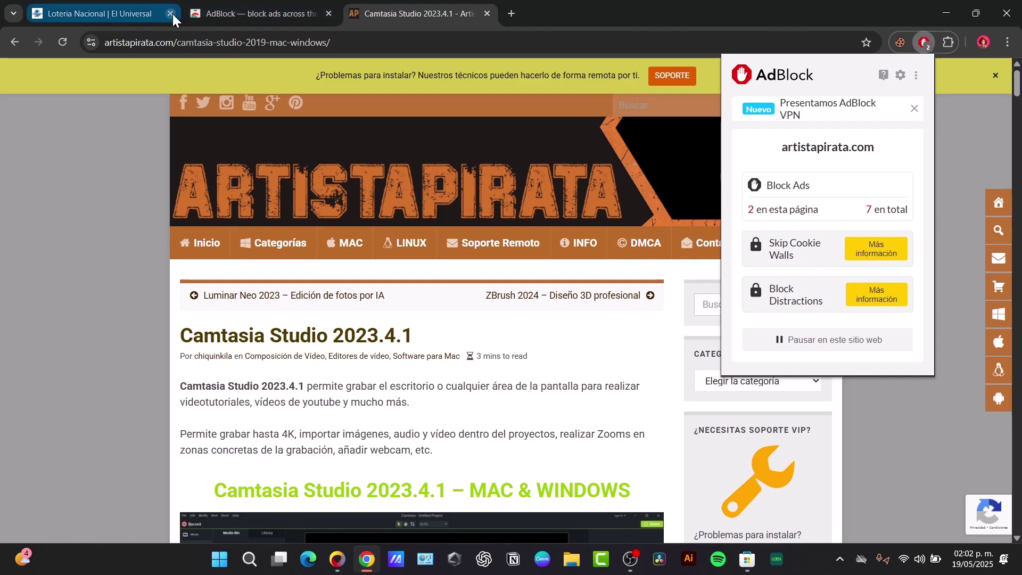
right_click(337, 562)
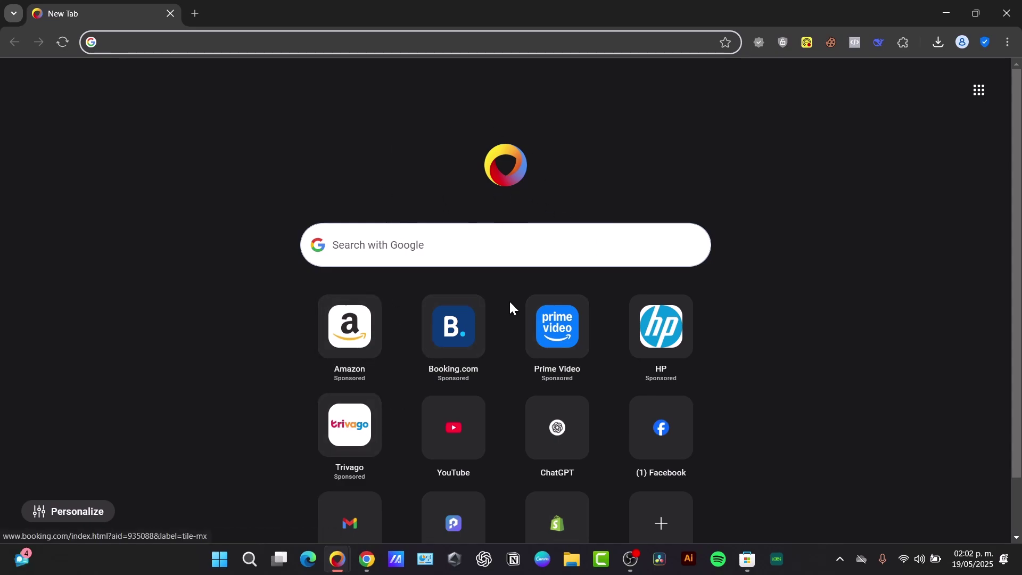
Change Norton's Privacy Guard from Basic to Balanced Blocking, then close its settings tab.
mouse_move(347, 567)
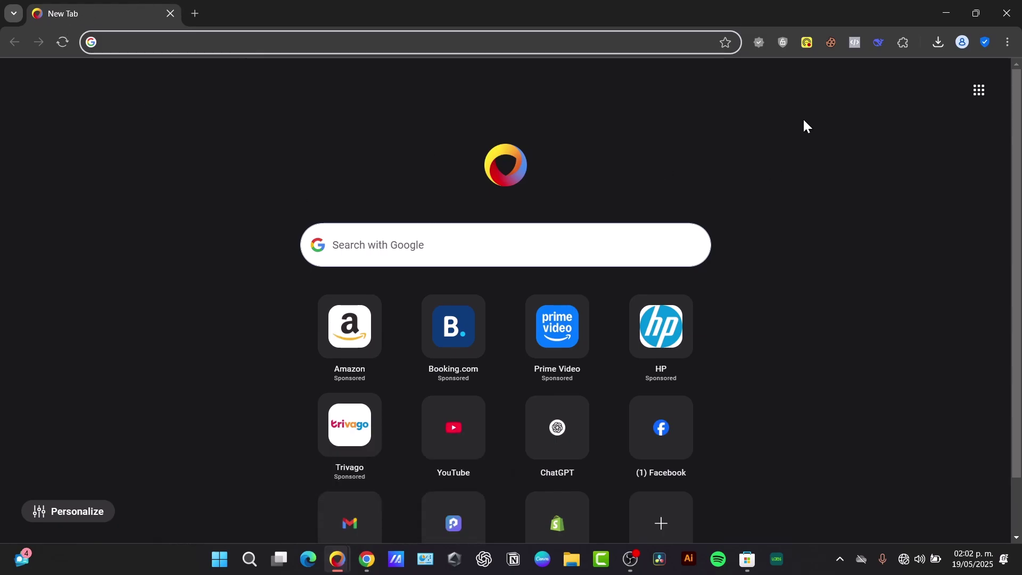
left_click(901, 46)
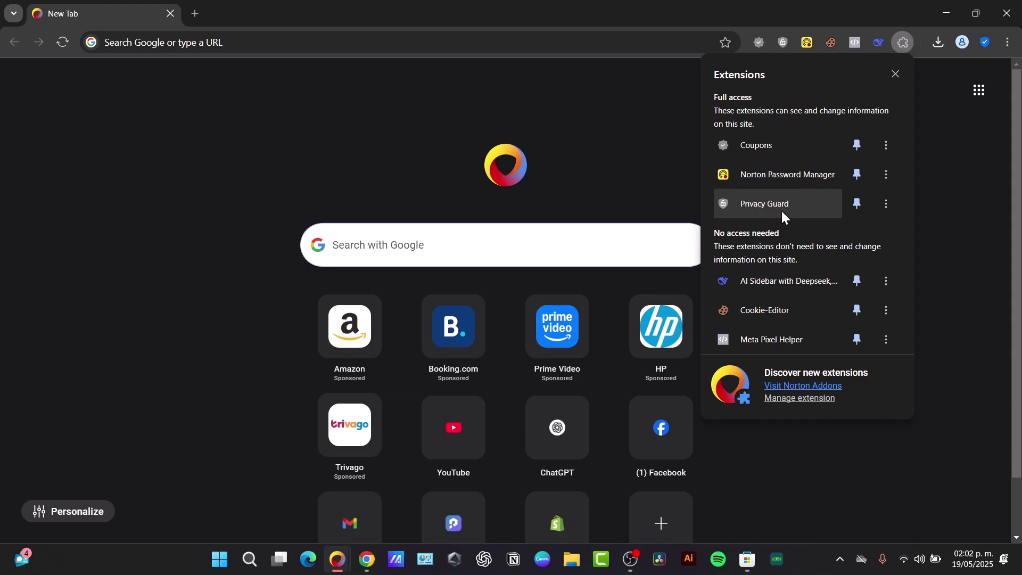
left_click(739, 207)
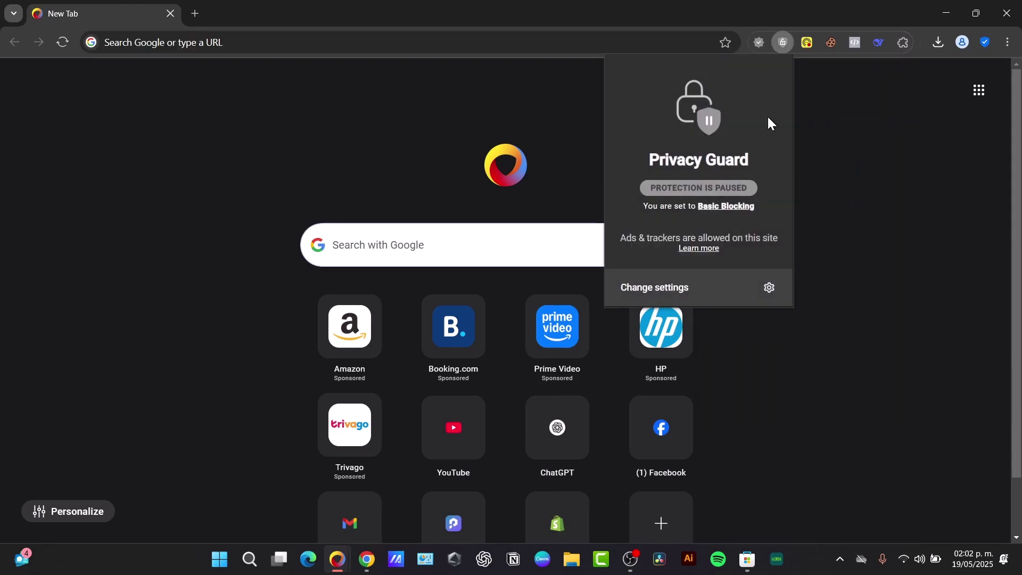
left_click(723, 208)
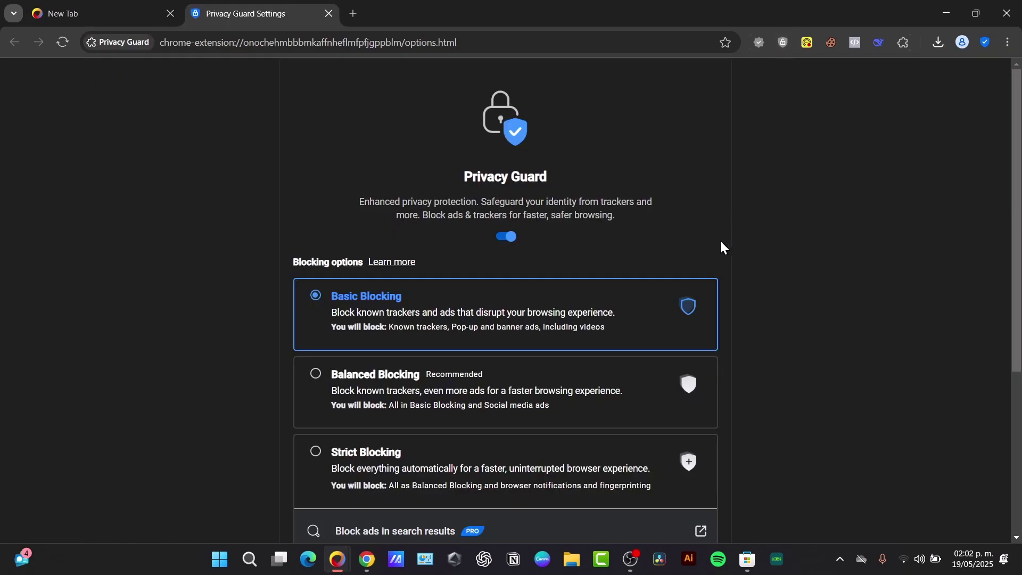
left_click(400, 389)
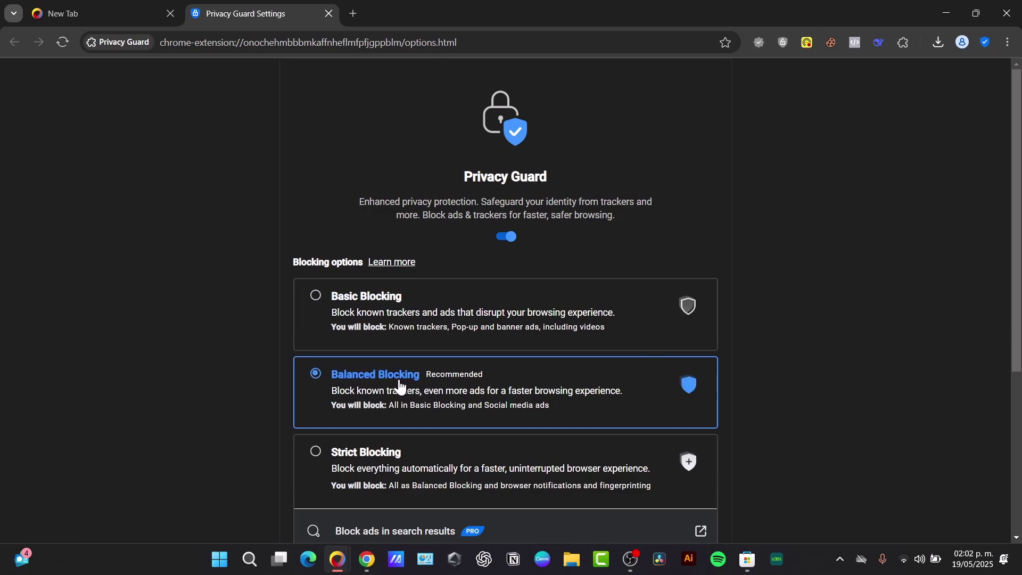
scroll(501, 396, "down", 3)
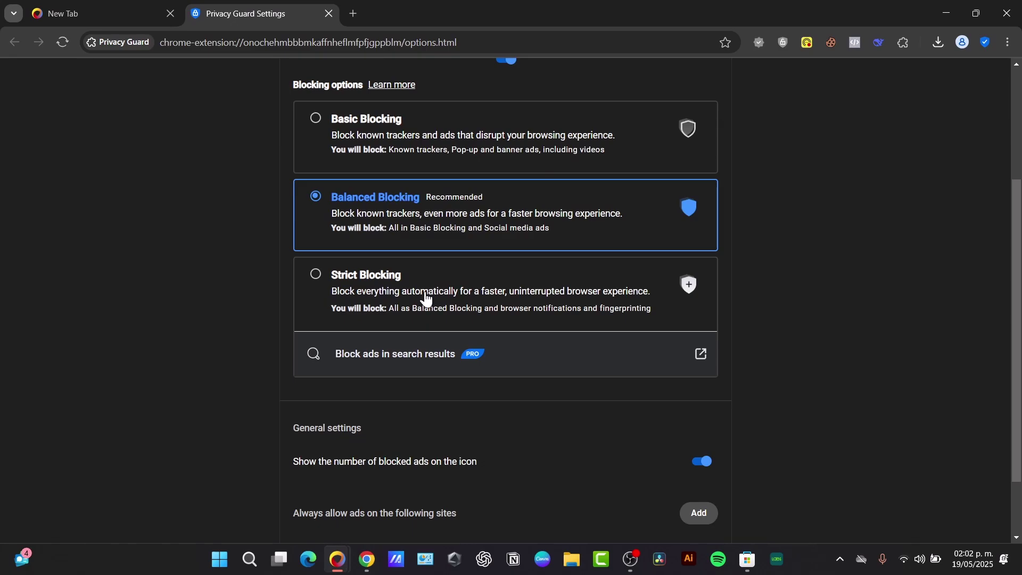
scroll(685, 358, "down", 1)
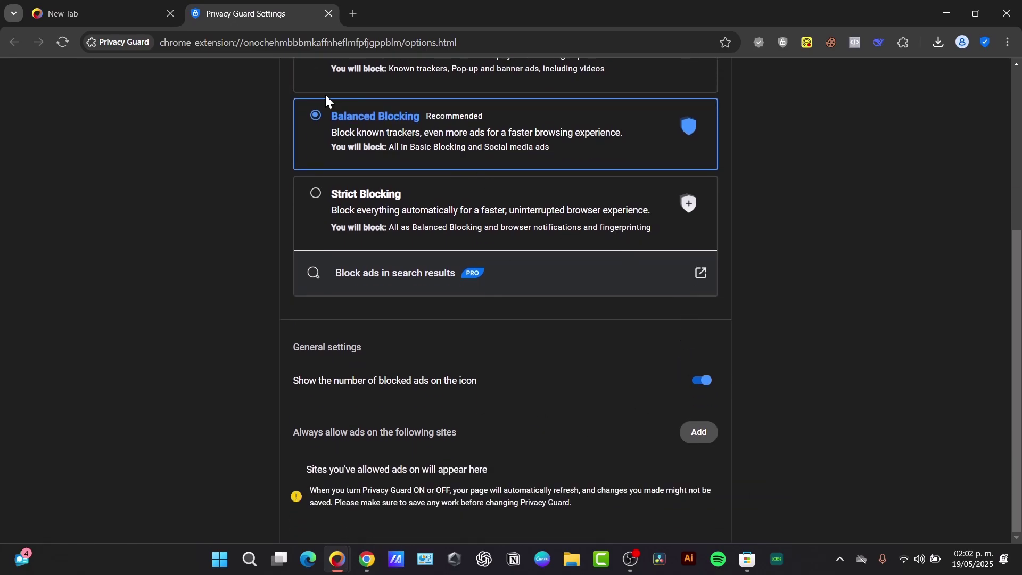
scroll(762, 296, "up", 5)
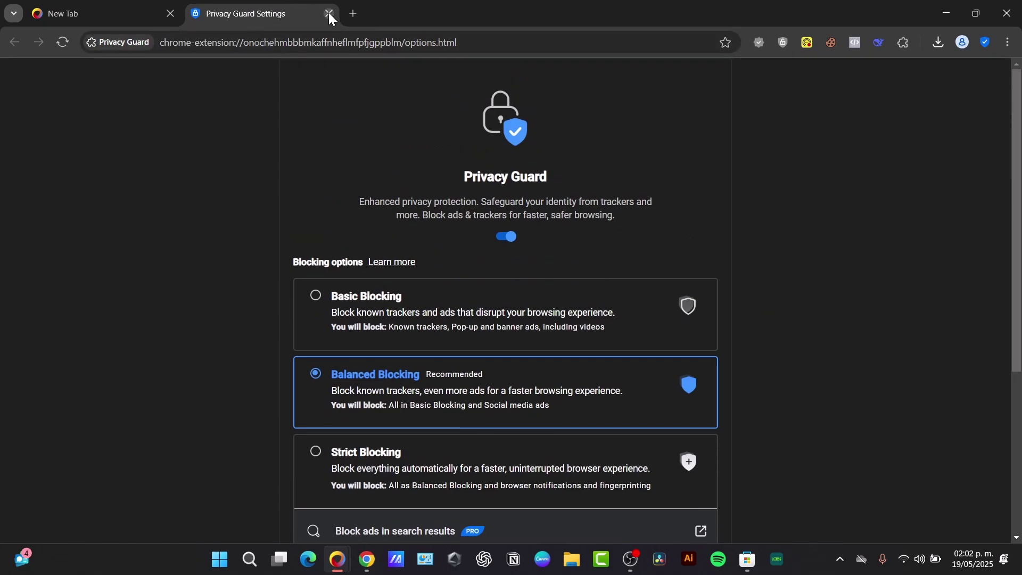
left_click(330, 14)
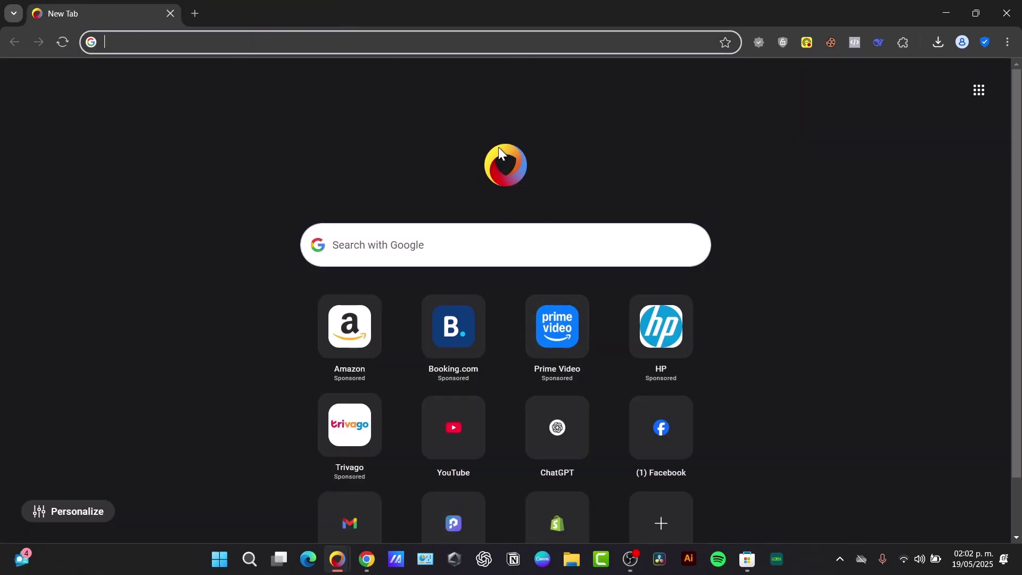
Close the Norton sign-in window and bring the Quora 'good questions about the world' page forward.
mouse_move(337, 559)
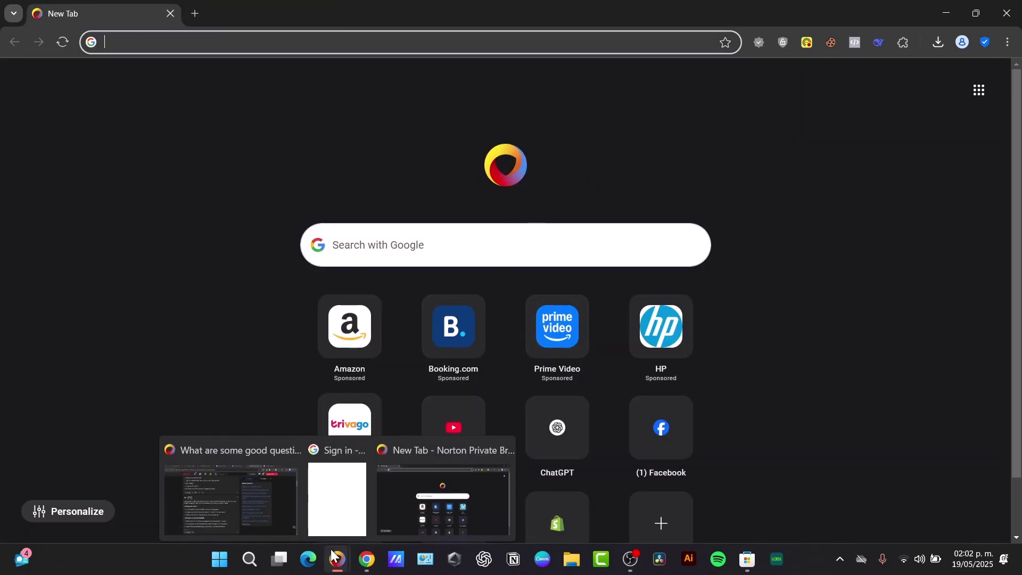
left_click(359, 443)
left_click(216, 487)
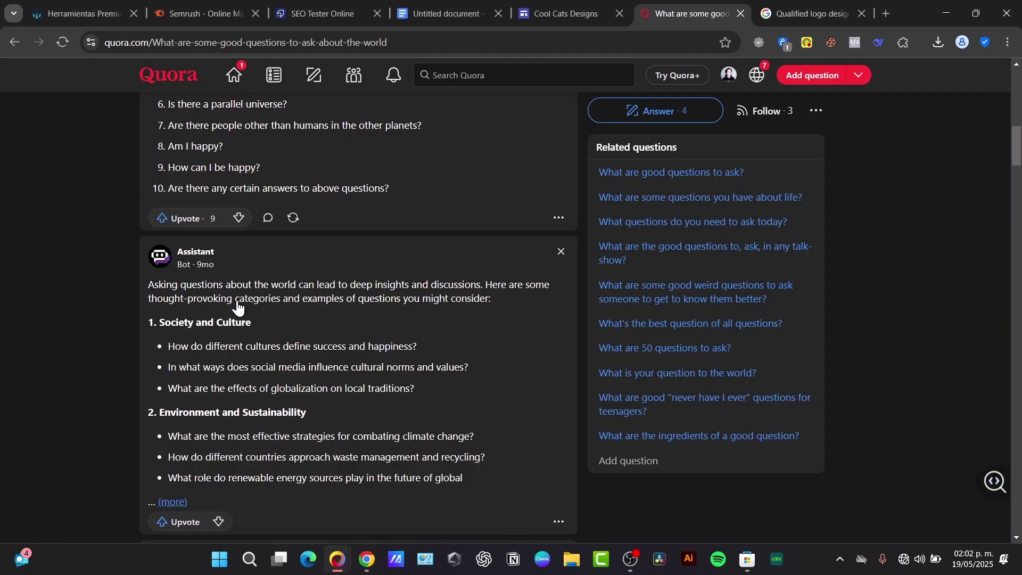